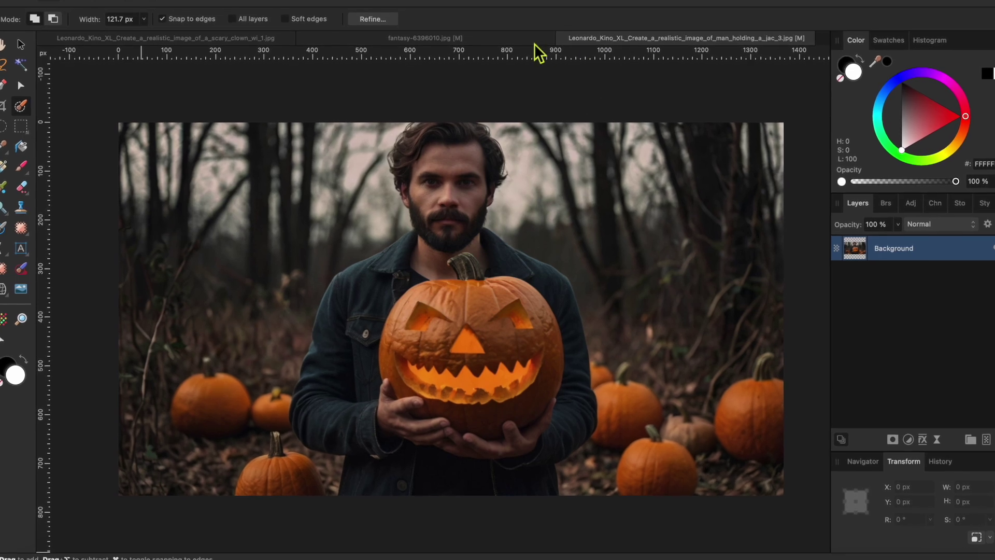
# Review the foggy moonlit forest and scary clown images, then return to the jack-o'-lantern photo
pyautogui.click(506, 33)
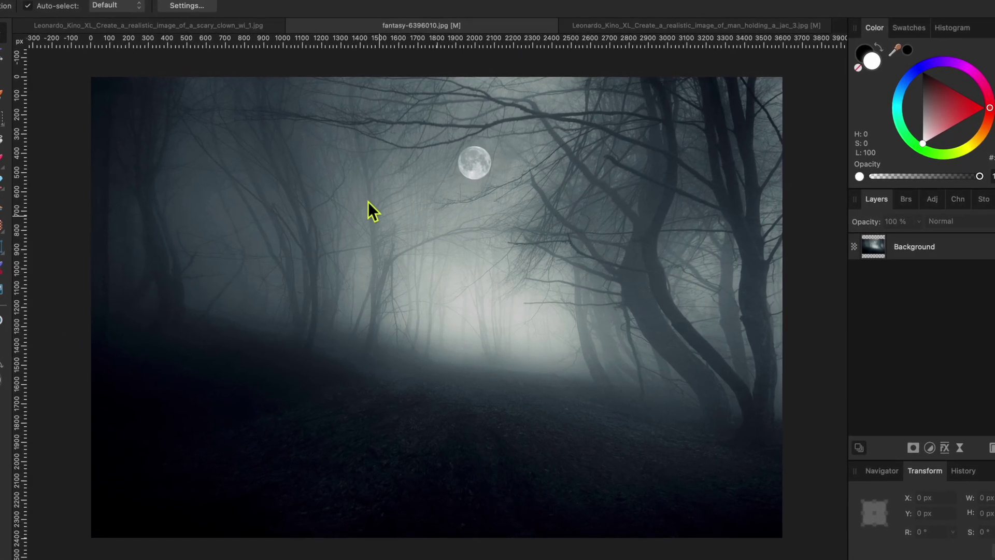
pyautogui.click(209, 21)
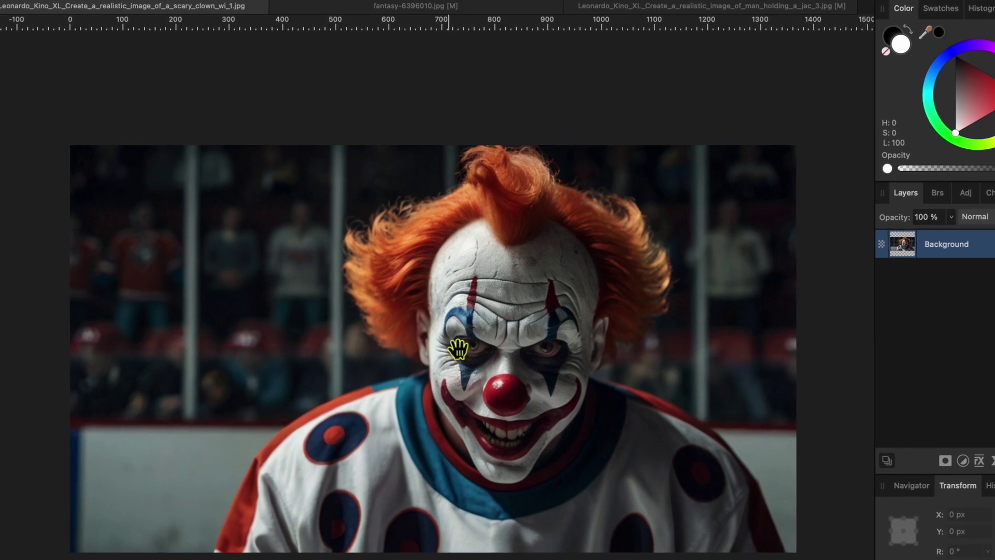
pyautogui.click(687, 3)
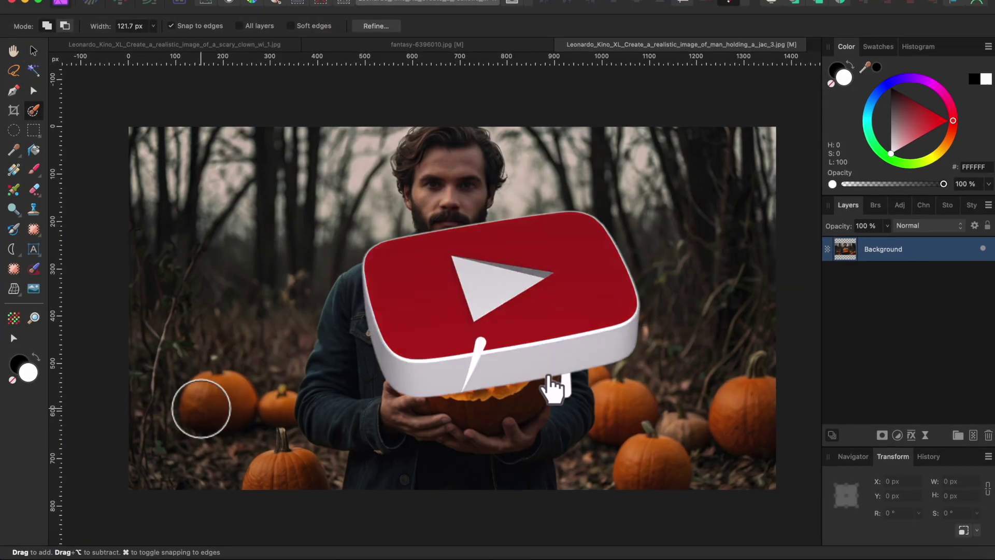
# Brush-select the man and front pumpkins, adding the right pumpkin's stem and trimming stray background
pyautogui.moveTo(200, 406)
pyautogui.mouseDown()
pyautogui.moveTo(244, 404)
pyautogui.moveTo(239, 421)
pyautogui.moveTo(155, 470)
pyautogui.moveTo(204, 475)
pyautogui.moveTo(365, 457)
pyautogui.moveTo(370, 361)
pyautogui.moveTo(381, 328)
pyautogui.moveTo(419, 325)
pyautogui.moveTo(417, 291)
pyautogui.moveTo(463, 330)
pyautogui.moveTo(464, 415)
pyautogui.moveTo(541, 446)
pyautogui.moveTo(577, 446)
pyautogui.moveTo(574, 408)
pyautogui.moveTo(610, 458)
pyautogui.moveTo(631, 466)
pyautogui.moveTo(712, 462)
pyautogui.moveTo(761, 438)
pyautogui.mouseUp()
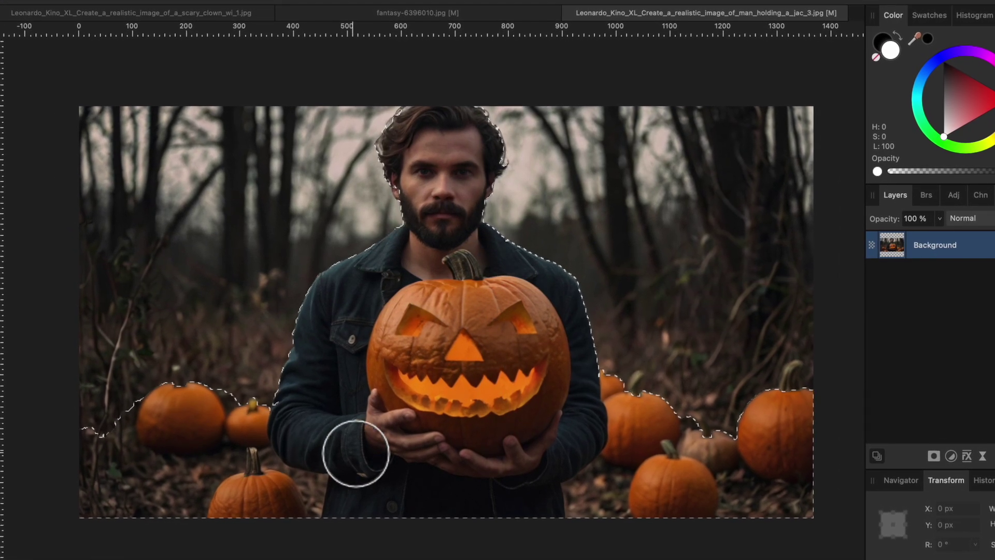
pyautogui.hscroll(5, 496, 455)
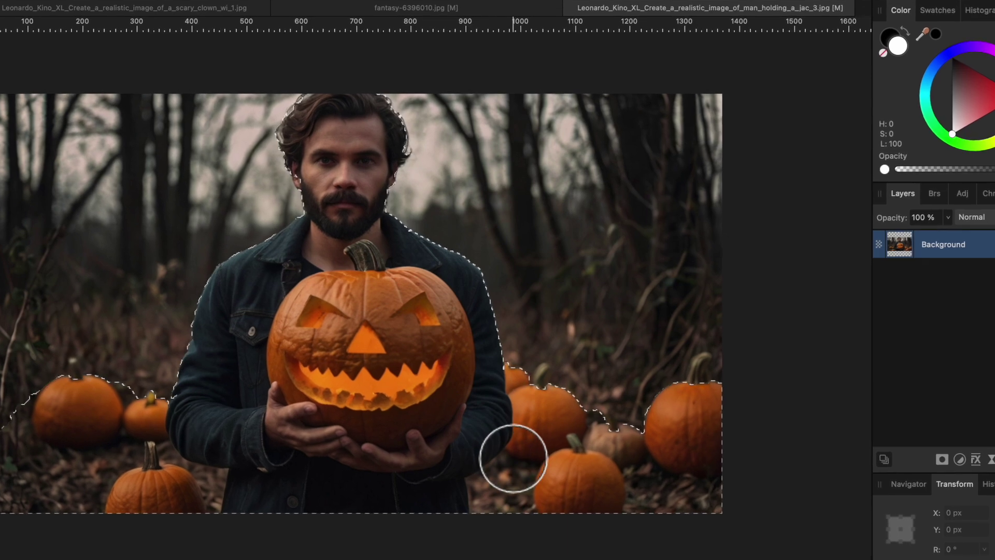
pyautogui.press('[')
pyautogui.press('[')
pyautogui.press('[')
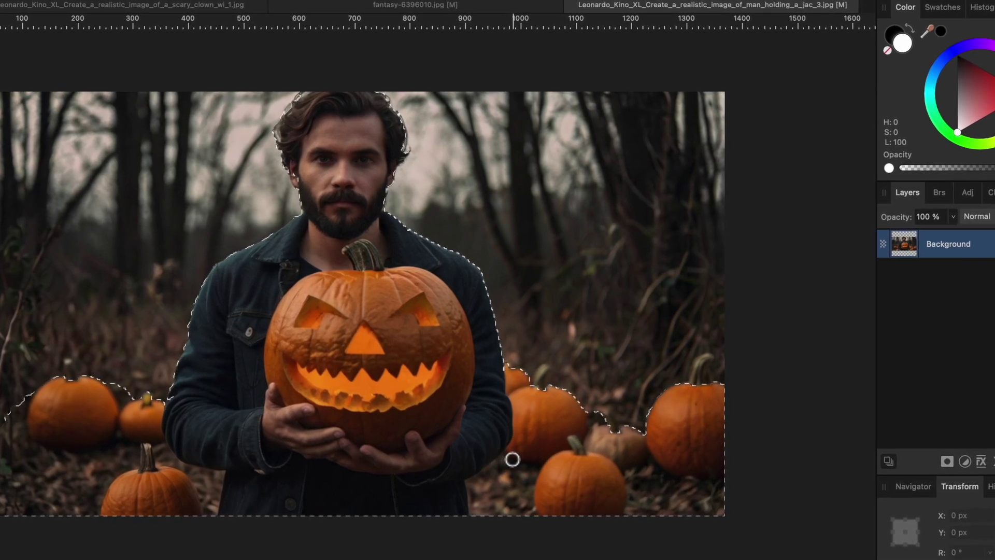
pyautogui.scroll(5, 512, 459)
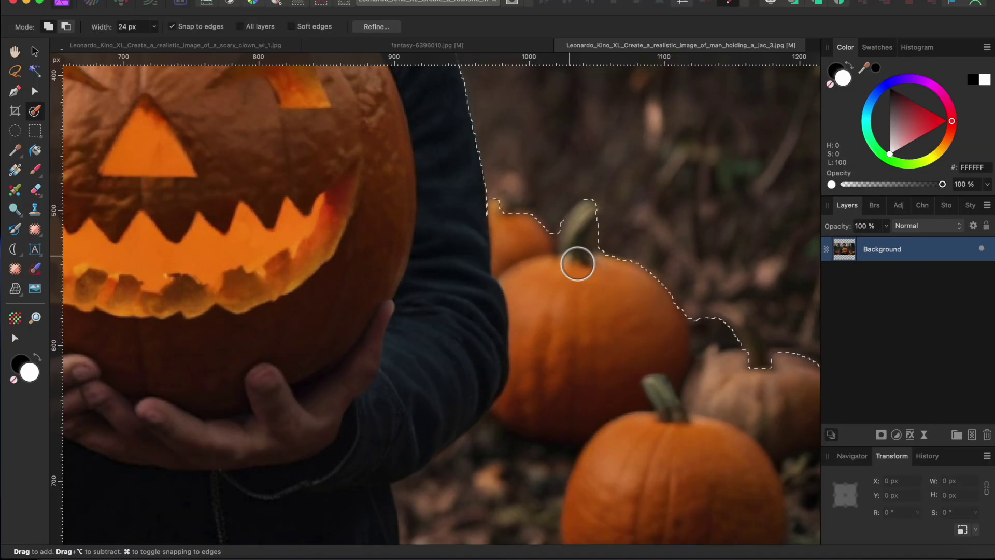
pyautogui.hscroll(8, 606, 221)
pyautogui.hscroll(5, 598, 365)
pyautogui.moveTo(650, 207); pyautogui.dragTo(657, 291)
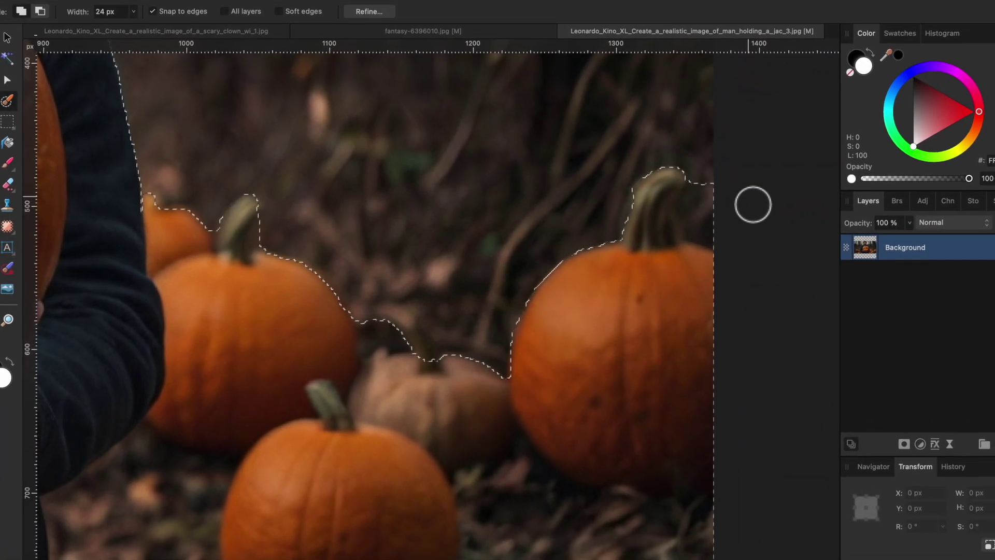
pyautogui.moveTo(694, 217); pyautogui.dragTo(670, 224)
pyautogui.moveTo(358, 318)
pyautogui.mouseDown()
pyautogui.moveTo(374, 335)
pyautogui.moveTo(404, 302)
pyautogui.moveTo(378, 326)
pyautogui.mouseUp()
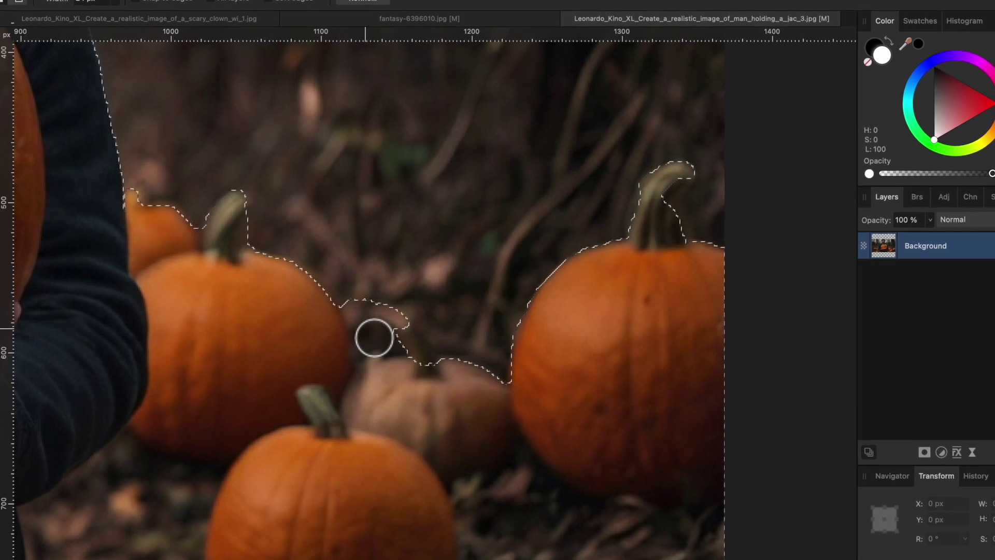
pyautogui.scroll(-2, 322, 258)
pyautogui.scroll(-5, 496, 223)
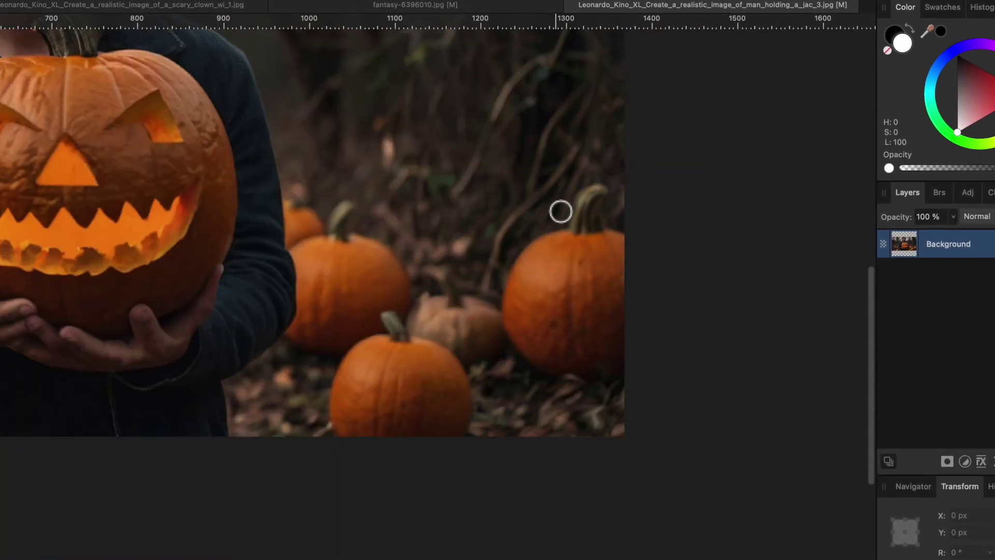
pyautogui.scroll(3, 560, 211)
# Open Refine Selection and inspect the selection edges around the man and pumpkins
pyautogui.click(376, 26)
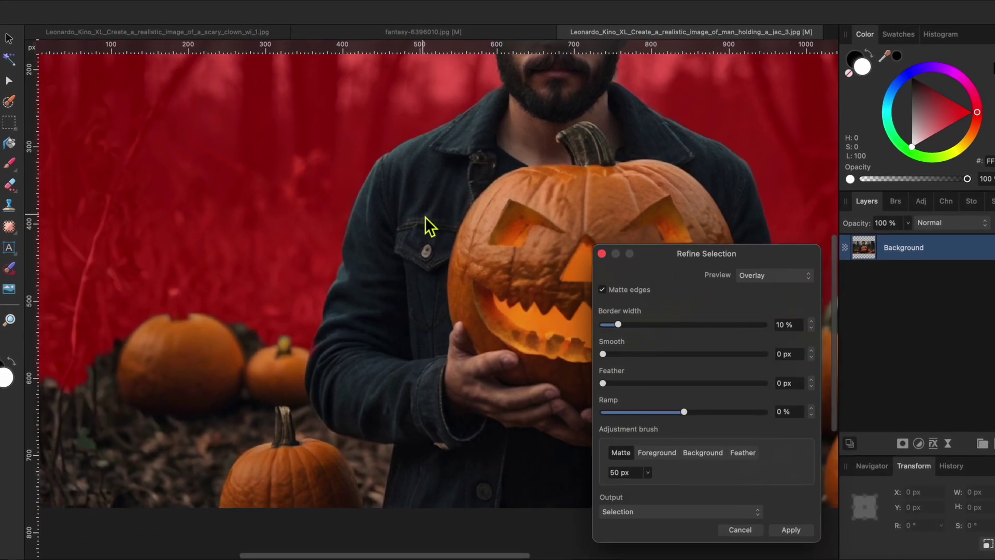
pyautogui.hscroll(-3, 130, 347)
pyautogui.scroll(-1, 130, 347)
pyautogui.hscroll(-3, 123, 349)
pyautogui.scroll(-1, 123, 350)
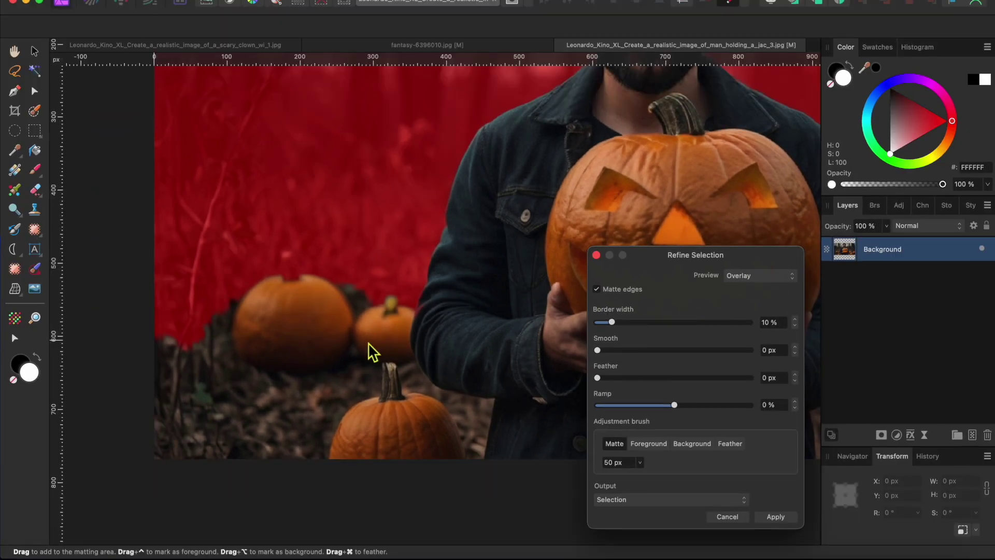
pyautogui.hscroll(5, 368, 343)
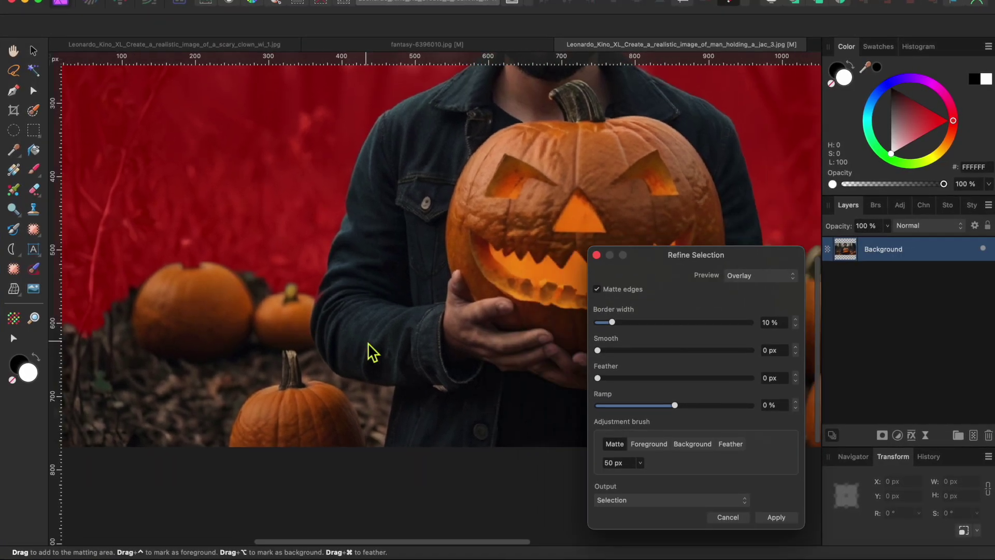
pyautogui.hscroll(2, 365, 343)
pyautogui.scroll(2, 366, 344)
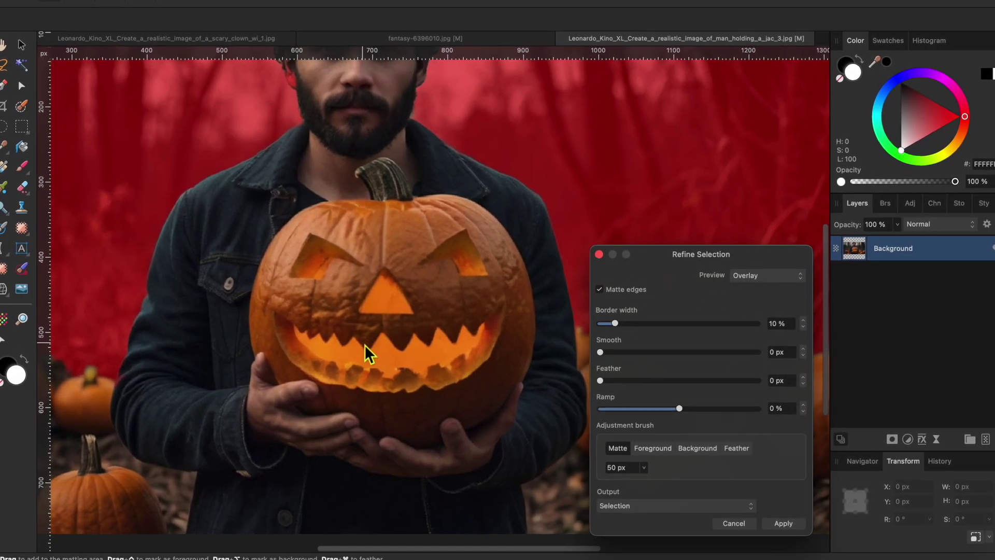
pyautogui.scroll(4, 361, 346)
pyautogui.hscroll(2, 360, 346)
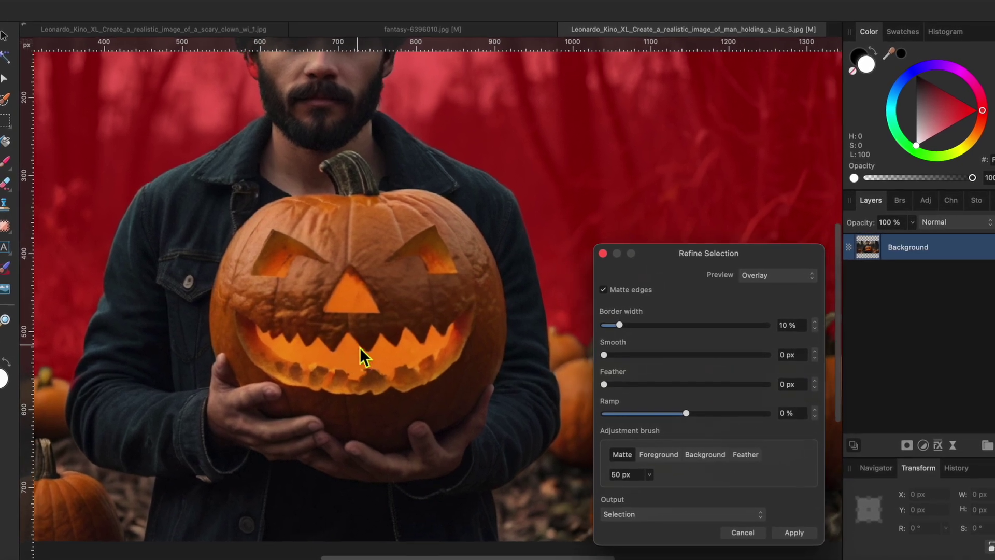
pyautogui.scroll(2, 356, 349)
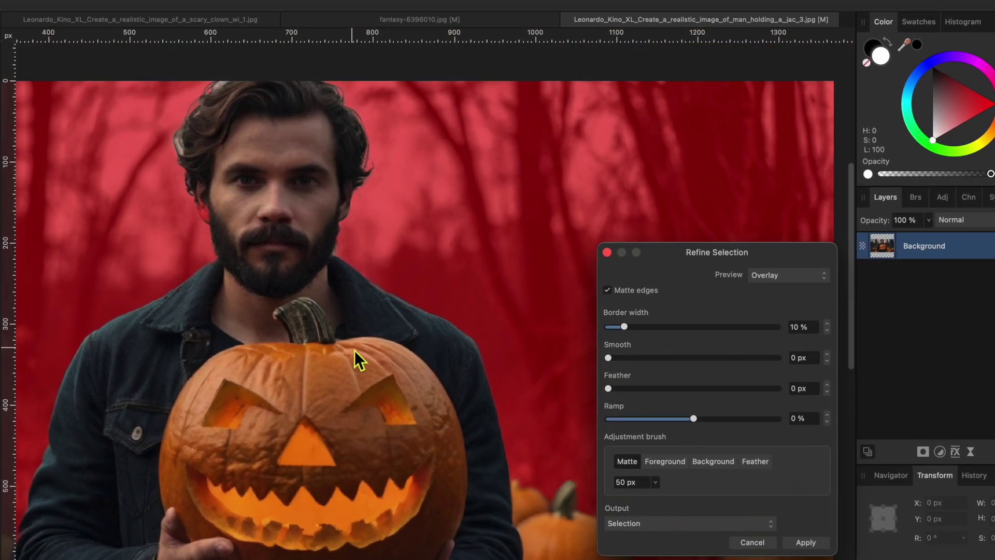
pyautogui.hscroll(3, 353, 350)
pyautogui.scroll(-3, 352, 351)
pyautogui.scroll(-5, 351, 352)
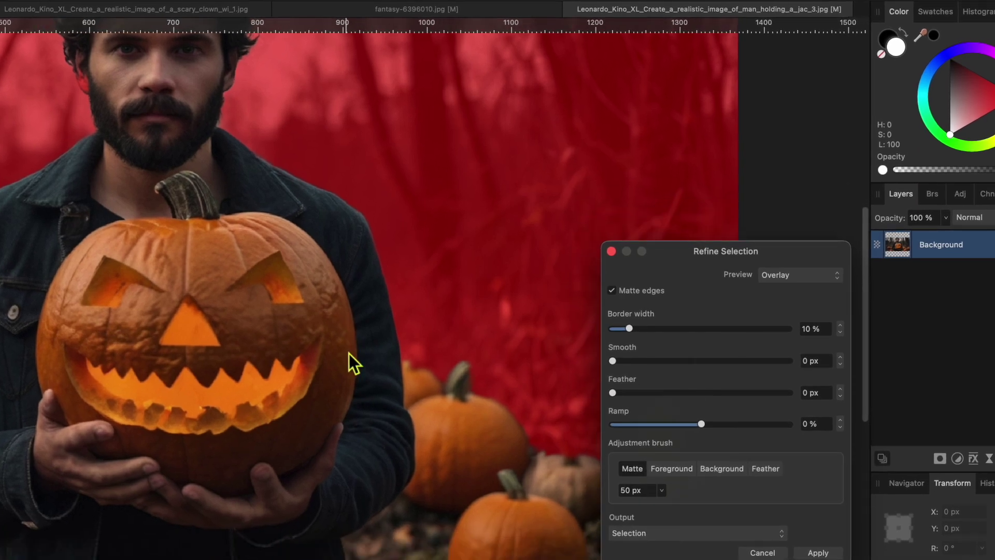
pyautogui.hscroll(2, 348, 353)
pyautogui.scroll(-1, 346, 355)
pyautogui.hscroll(1, 346, 356)
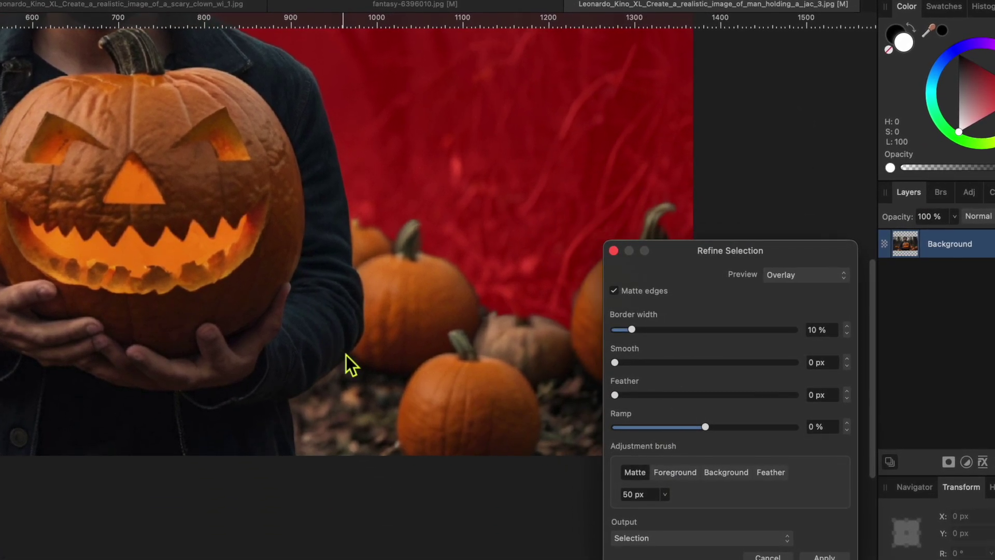
pyautogui.hscroll(3, 348, 359)
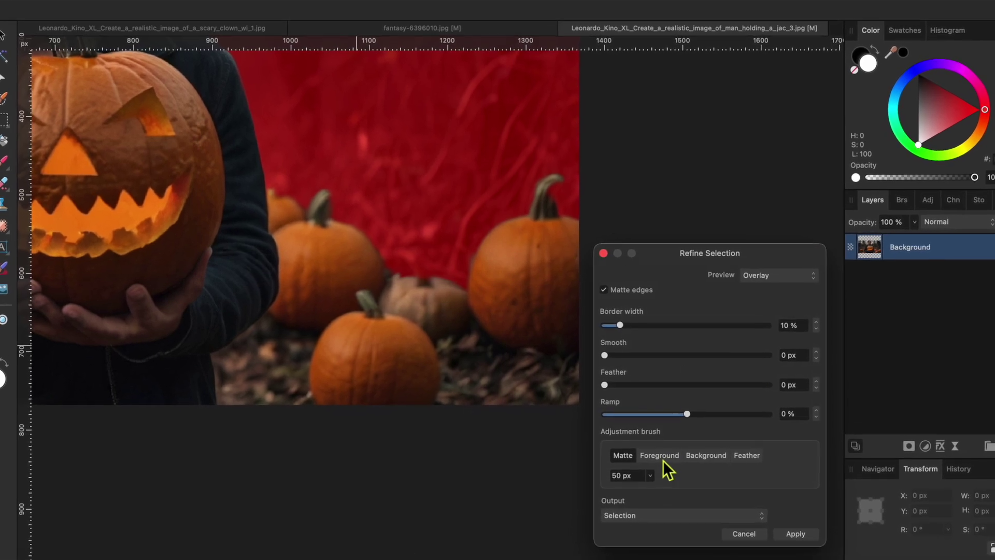
# Switch to the Foreground refinement brush at 8 px and touch up the pumpkin stem
pyautogui.click(657, 453)
pyautogui.scroll(3, 545, 244)
pyautogui.scroll(-3, 546, 243)
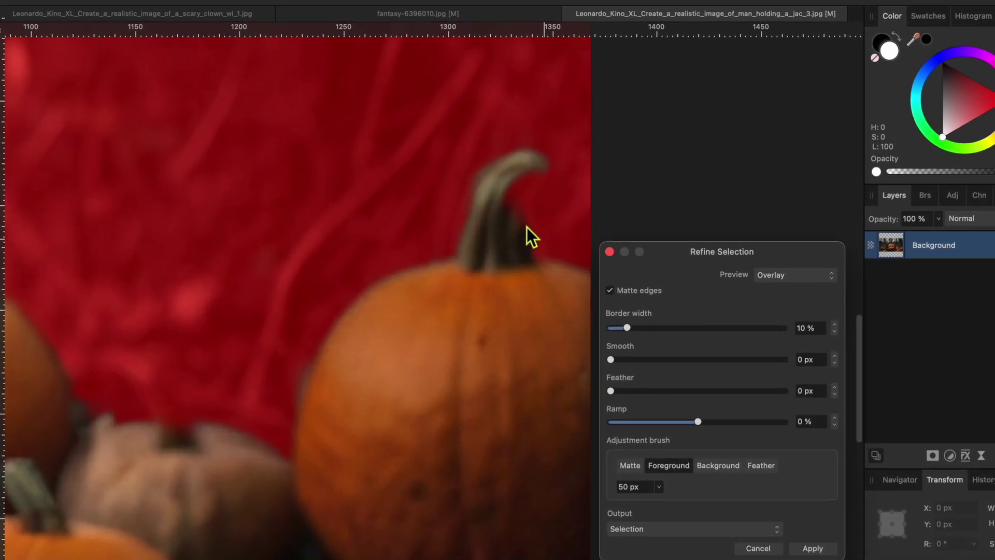
pyautogui.press('[')
pyautogui.press('[')
pyautogui.press('[')
pyautogui.press('[')
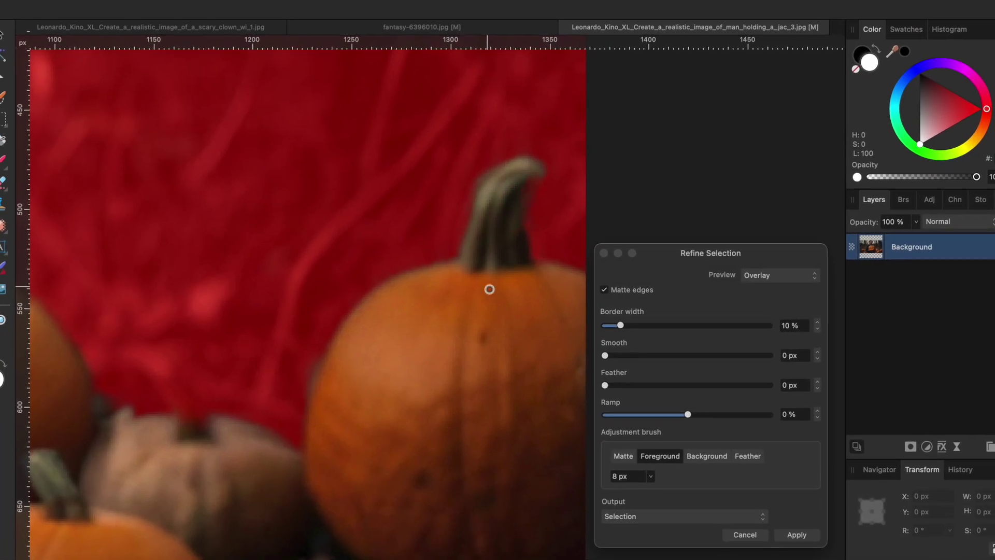
pyautogui.scroll(-6, 410, 344)
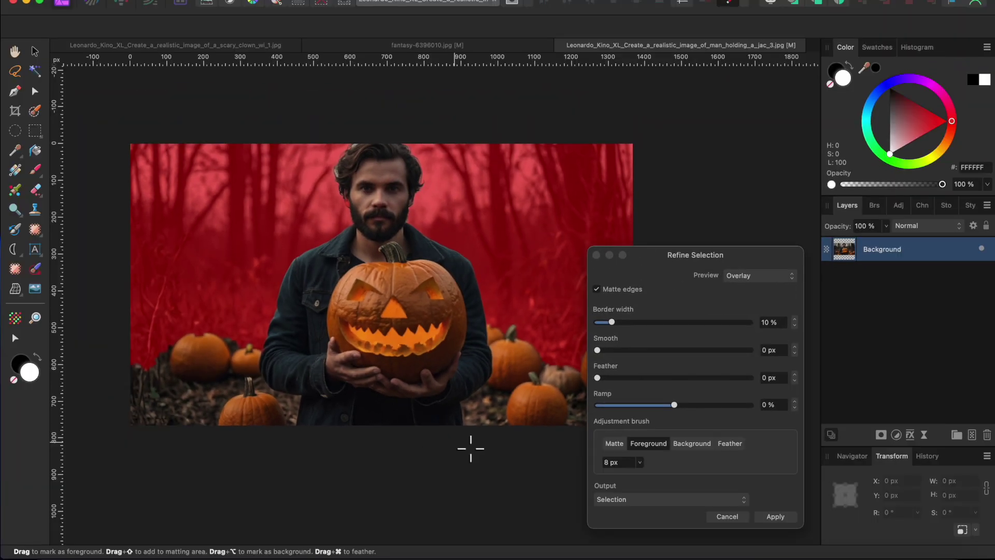
pyautogui.click(648, 500)
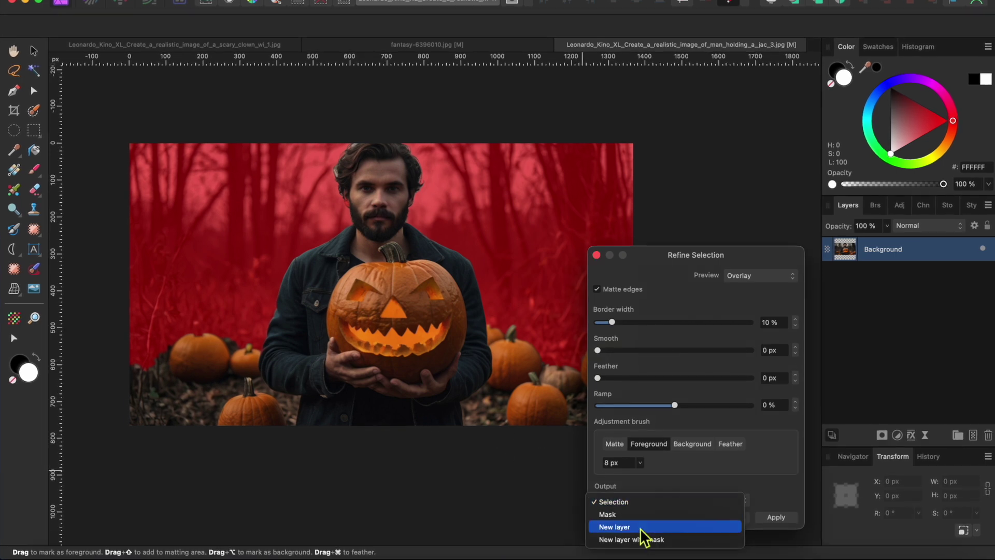
# Apply the refinement as a new layer with mask and copy the resulting cutout
pyautogui.click(647, 541)
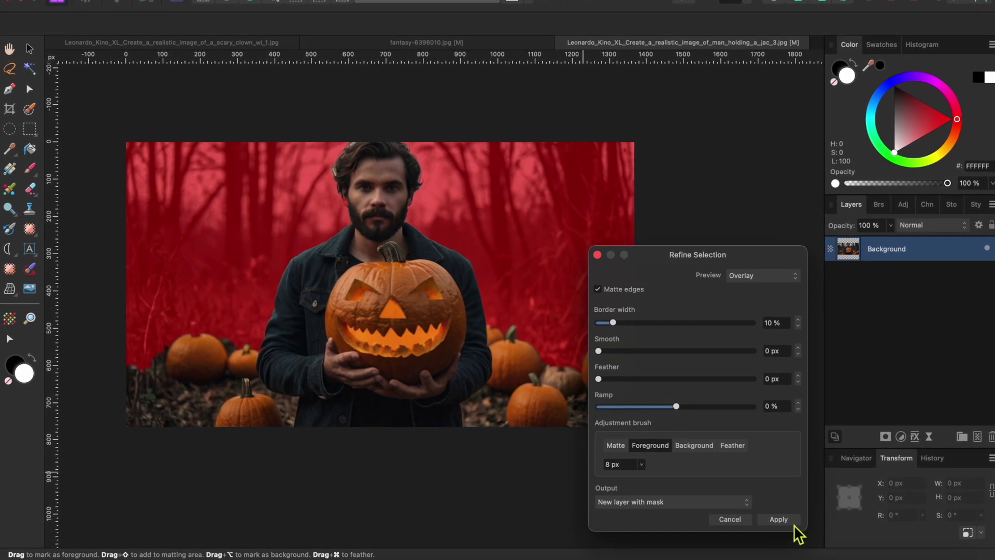
pyautogui.click(784, 517)
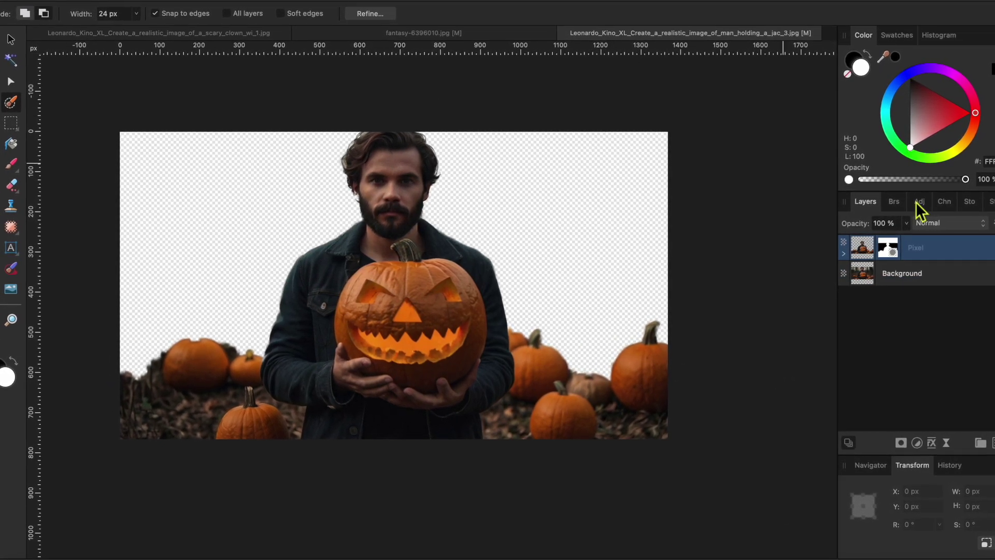
pyautogui.click(130, 1)
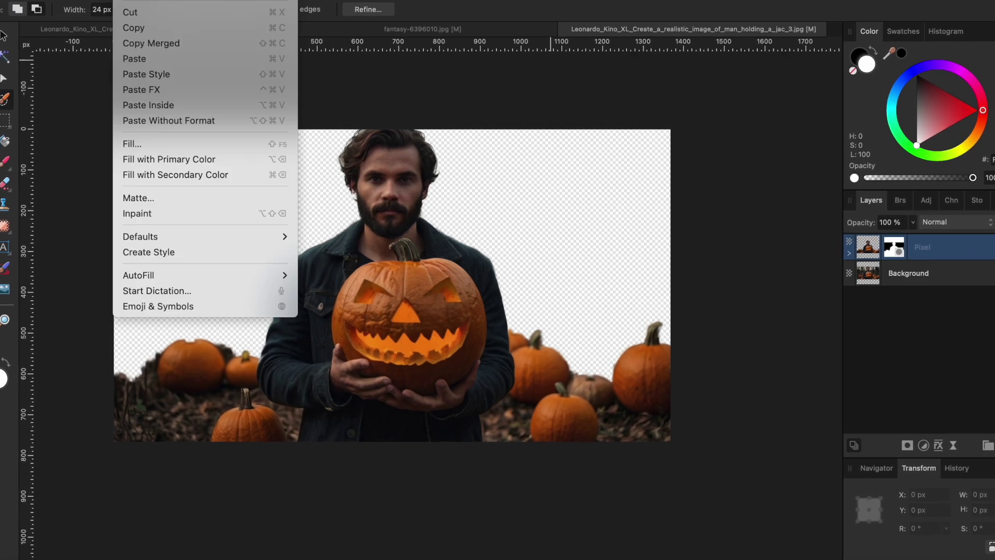
pyautogui.click(147, 28)
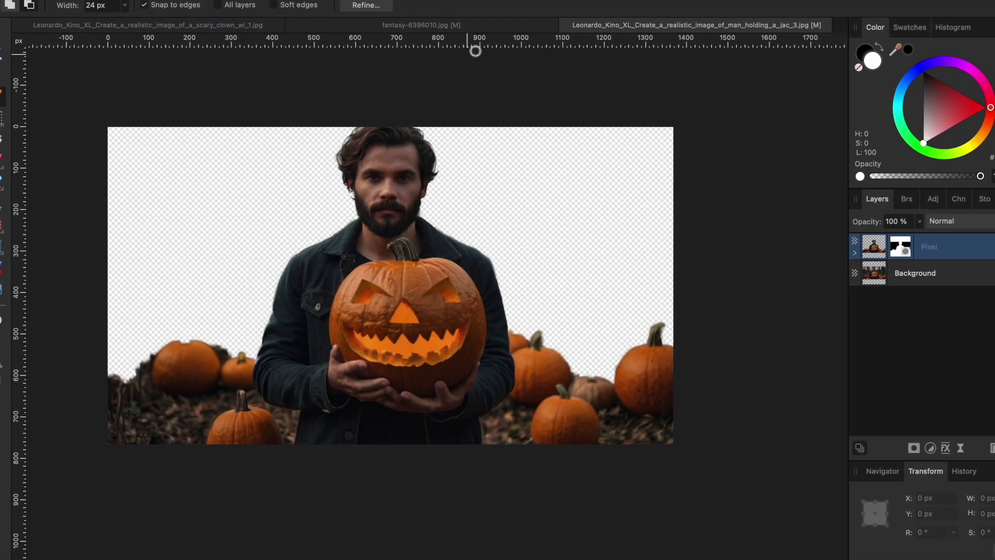
# Paste the man-and-pumpkins cutout into the foggy forest image
pyautogui.click(465, 27)
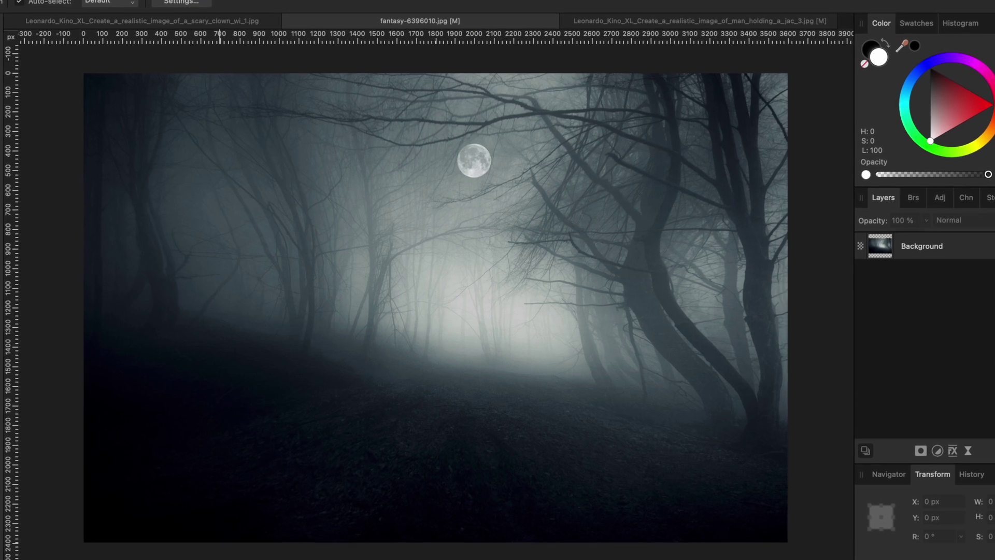
pyautogui.click(129, 1)
pyautogui.click(129, 60)
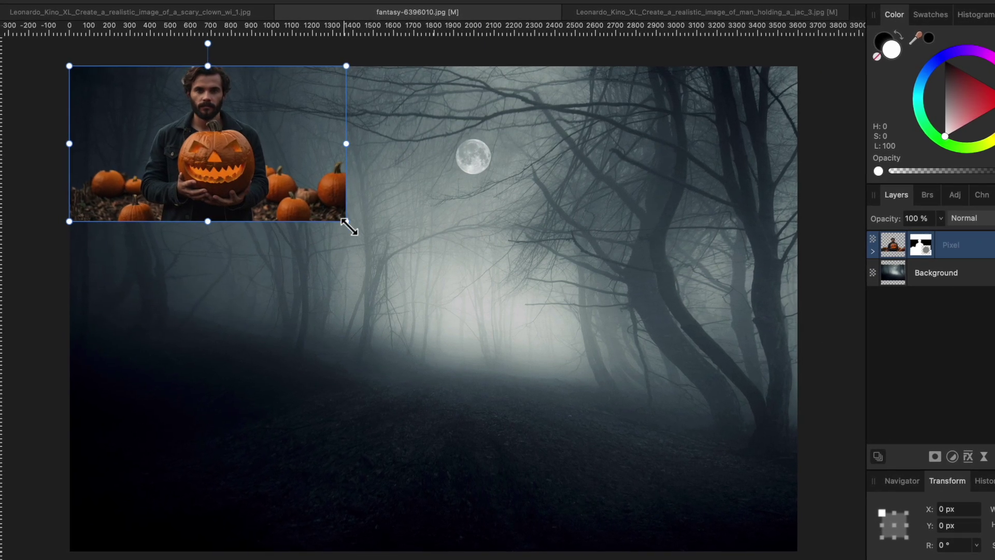
# Enlarge the cutout to the image edge, lower it in the scene, and deselect
pyautogui.moveTo(347, 222); pyautogui.dragTo(740, 489)
pyautogui.moveTo(617, 406); pyautogui.dragTo(576, 468)
pyautogui.hscroll(5, 632, 487)
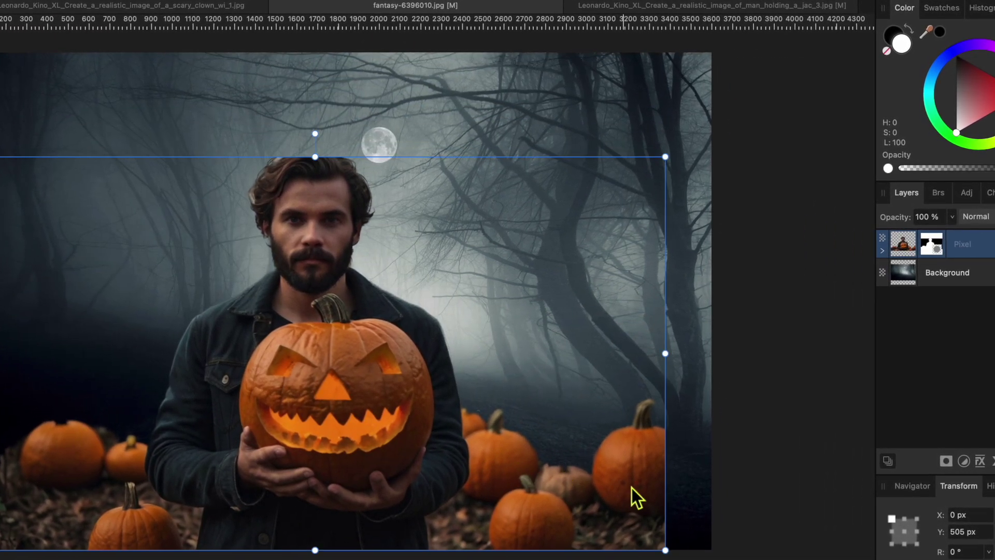
pyautogui.moveTo(665, 156); pyautogui.dragTo(770, 94)
pyautogui.moveTo(534, 373); pyautogui.dragTo(480, 376)
pyautogui.hscroll(-5, 484, 378)
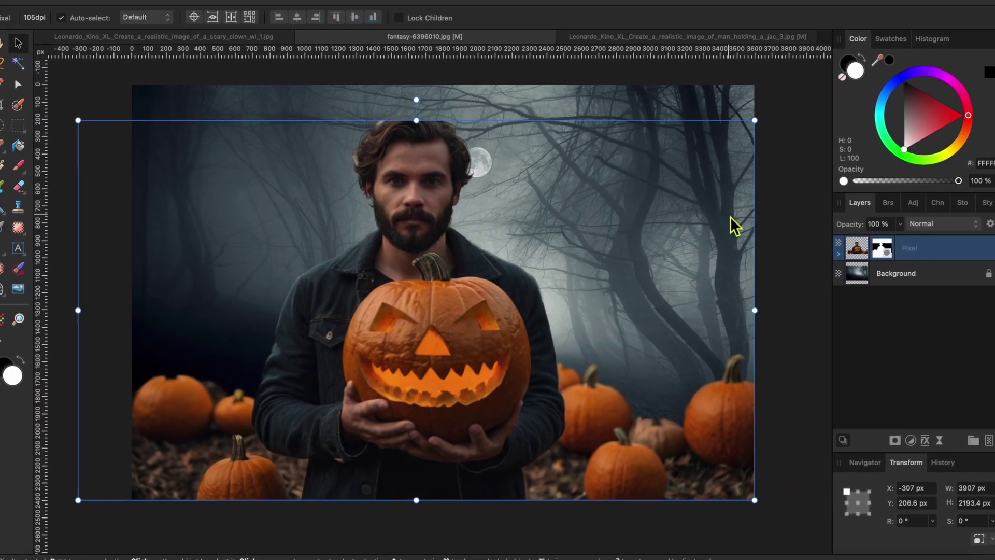
pyautogui.moveTo(490, 271); pyautogui.dragTo(452, 298)
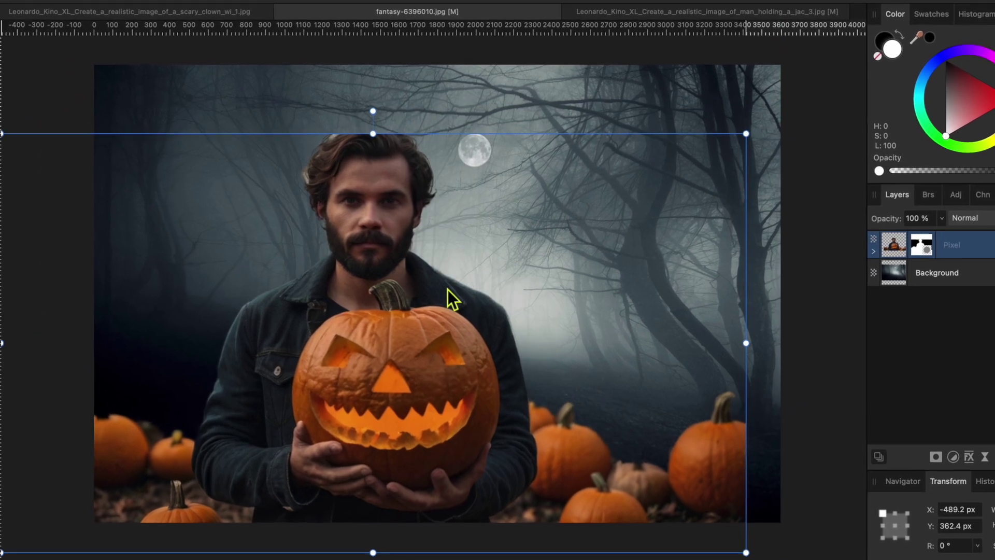
pyautogui.moveTo(746, 129); pyautogui.dragTo(776, 122)
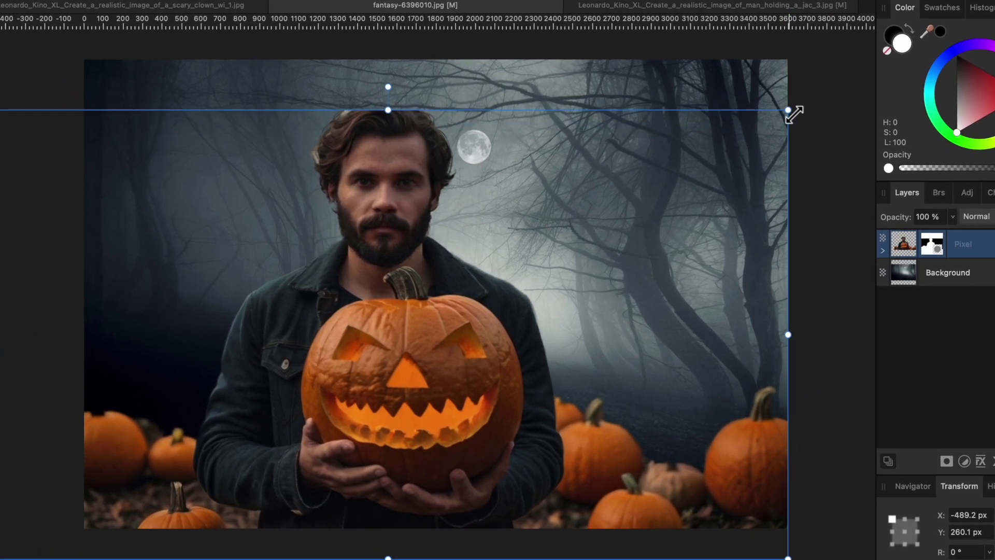
pyautogui.press('super+d')
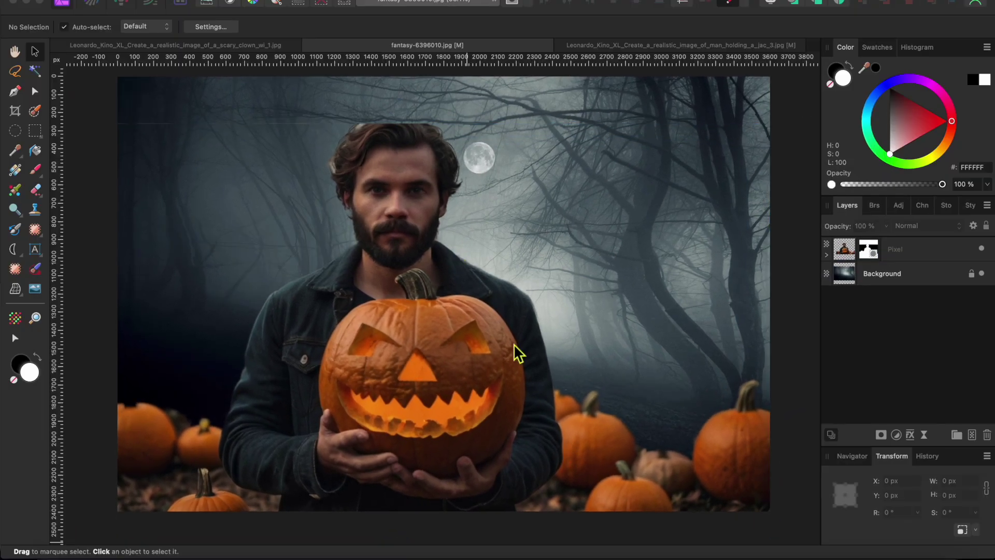
# With the Selection Brush on the Pixel layer, select the bottom-left and bottom-right pumpkins
pyautogui.click(36, 111)
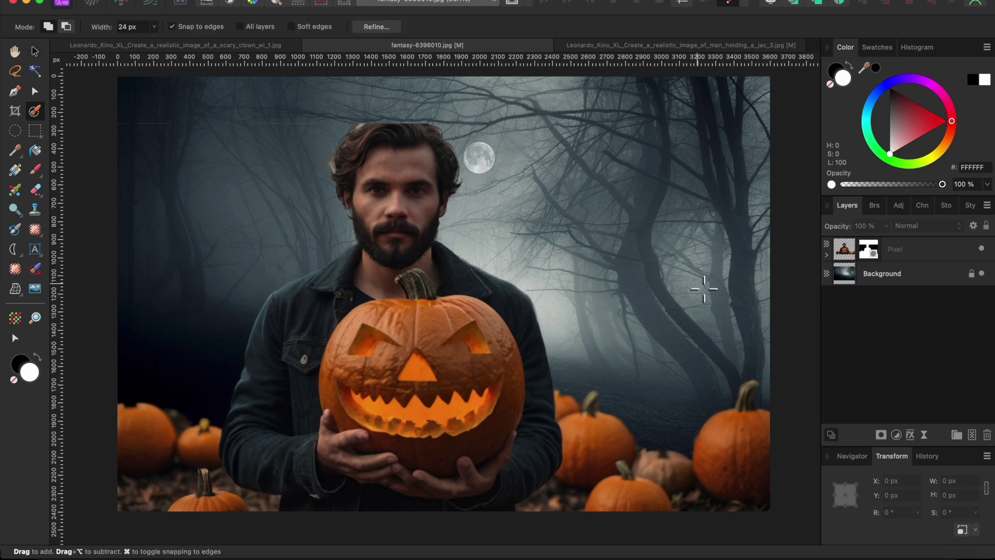
pyautogui.click(917, 257)
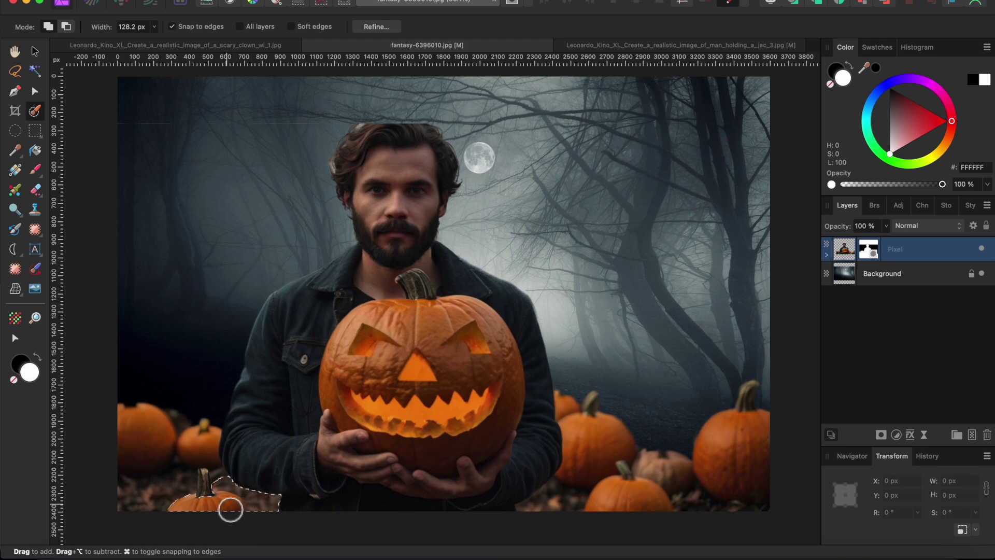
pyautogui.moveTo(230, 509)
pyautogui.mouseDown()
pyautogui.moveTo(171, 475)
pyautogui.moveTo(189, 460)
pyautogui.moveTo(189, 433)
pyautogui.moveTo(179, 426)
pyautogui.moveTo(204, 435)
pyautogui.moveTo(147, 452)
pyautogui.moveTo(138, 430)
pyautogui.moveTo(134, 439)
pyautogui.mouseUp()
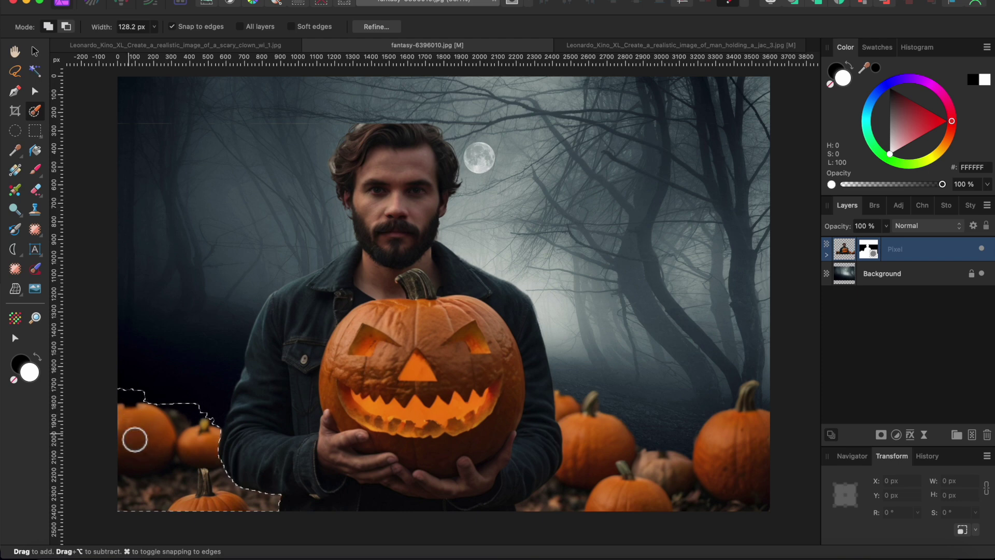
pyautogui.moveTo(575, 504)
pyautogui.mouseDown()
pyautogui.moveTo(593, 464)
pyautogui.moveTo(575, 401)
pyautogui.moveTo(647, 444)
pyautogui.moveTo(653, 522)
pyautogui.moveTo(761, 475)
pyautogui.moveTo(766, 444)
pyautogui.mouseUp()
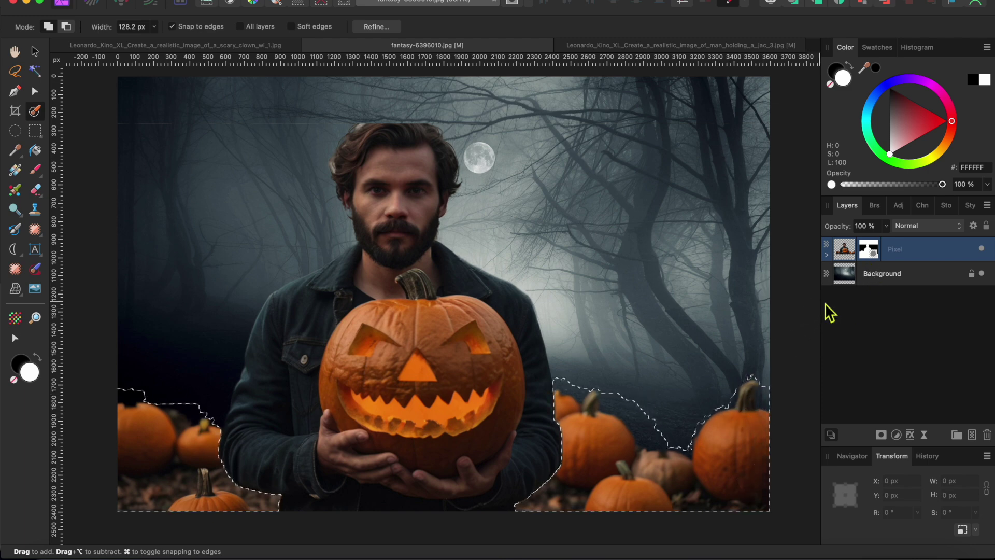
# Add a Brightness/Contrast adjustment at -51 %, nest it in the Pixel layer, and deselect
pyautogui.click(896, 435)
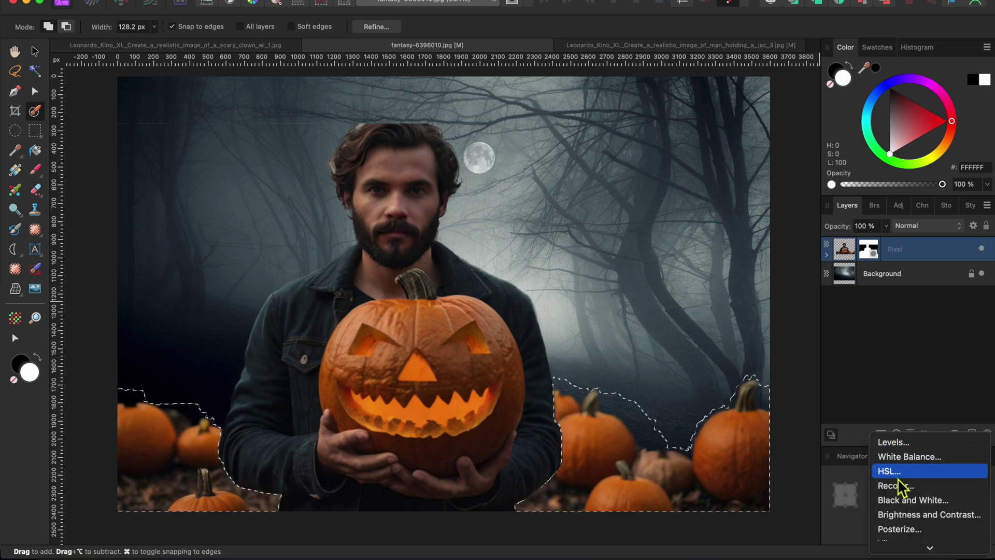
pyautogui.click(910, 515)
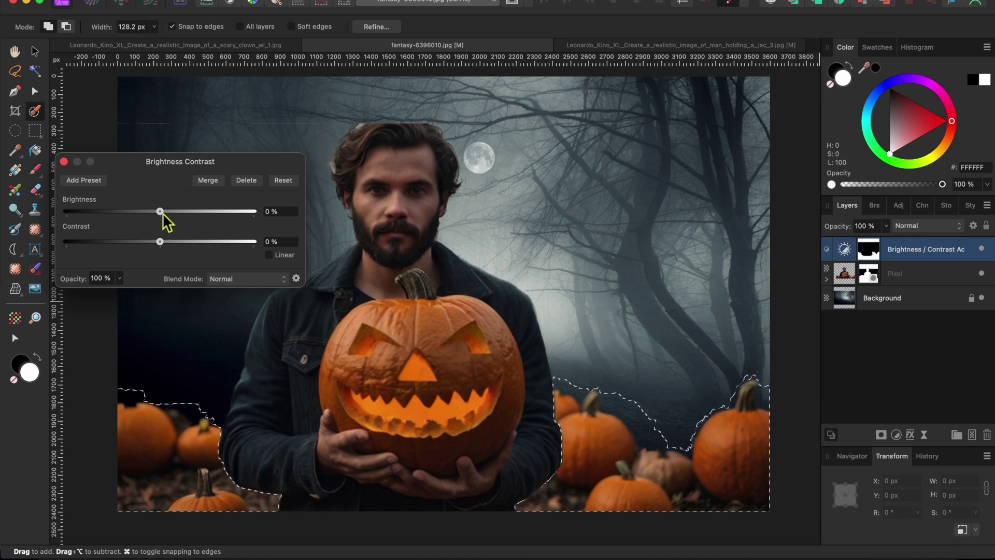
pyautogui.moveTo(145, 209); pyautogui.dragTo(115, 204)
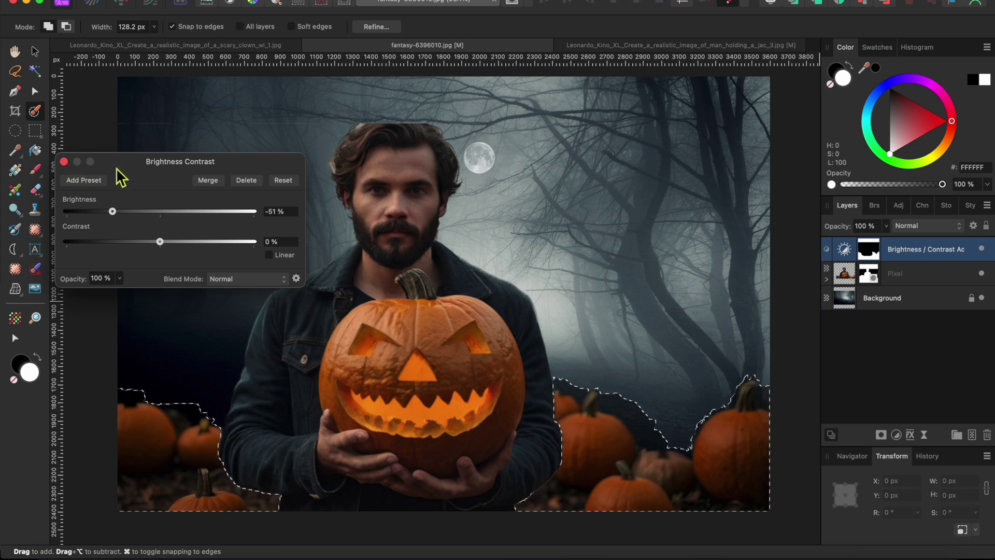
pyautogui.click(64, 162)
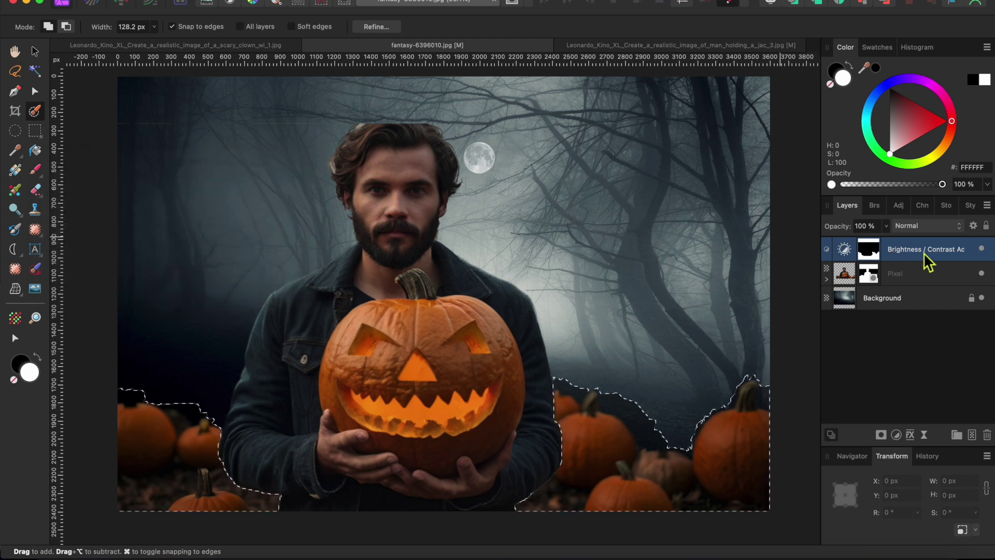
pyautogui.moveTo(940, 280); pyautogui.dragTo(939, 282)
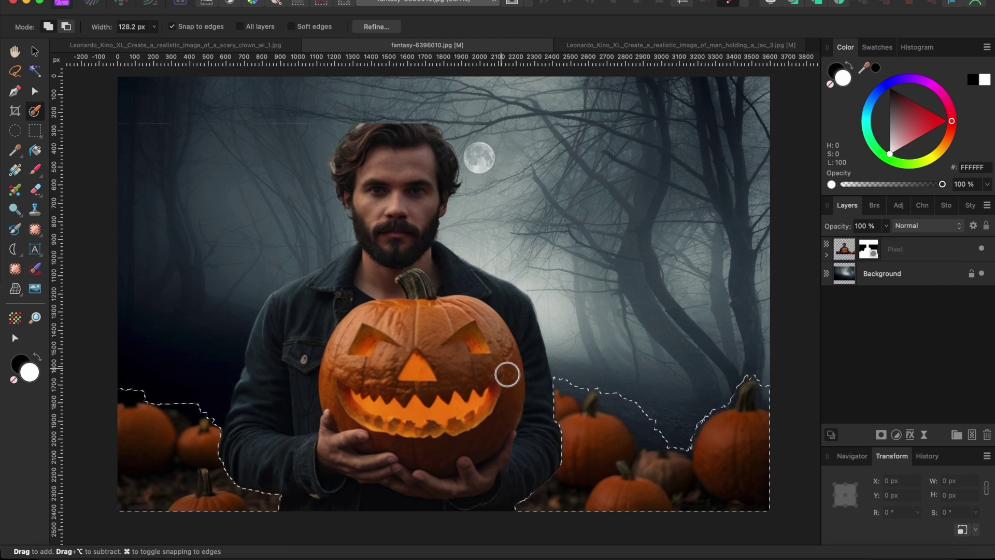
pyautogui.press('super+d')
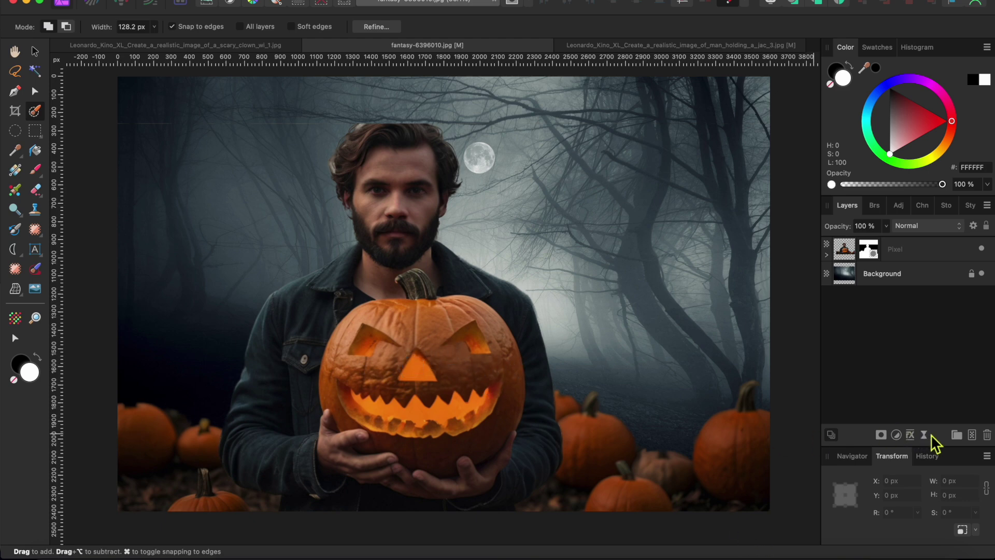
# Add a blank Pixel layer and move it to the top of the layer stack
pyautogui.click(973, 438)
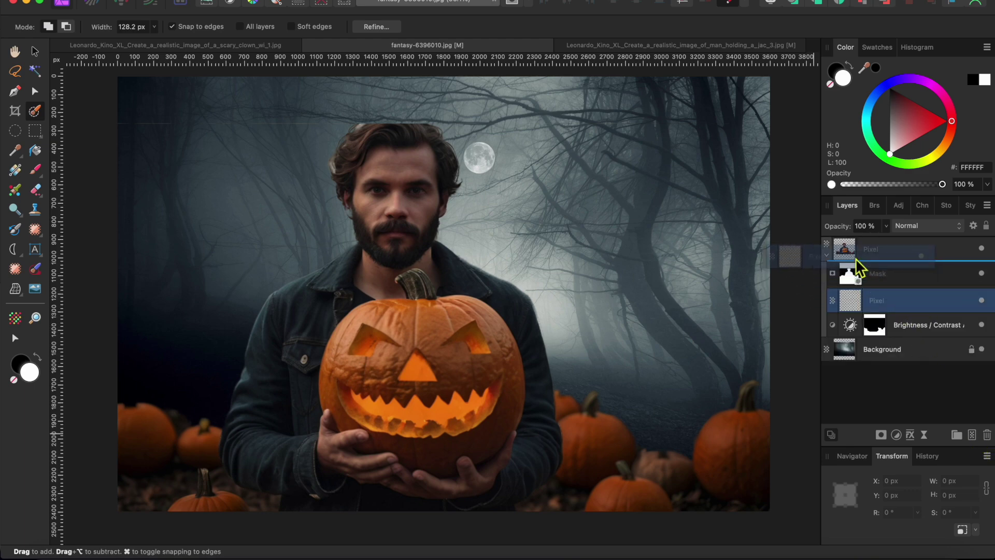
pyautogui.moveTo(857, 266)
pyautogui.mouseDown()
pyautogui.moveTo(834, 256)
pyautogui.moveTo(876, 268)
pyautogui.mouseUp()
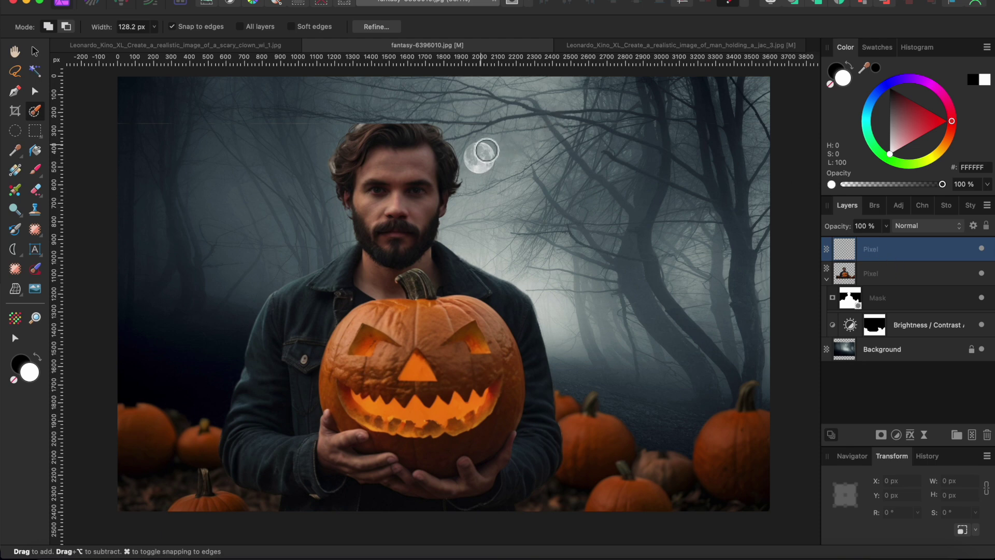
# Apply Perlin Noise with 14 octaves, 238 px zoom and 75.5 persistence to the new layer
pyautogui.click(409, 1)
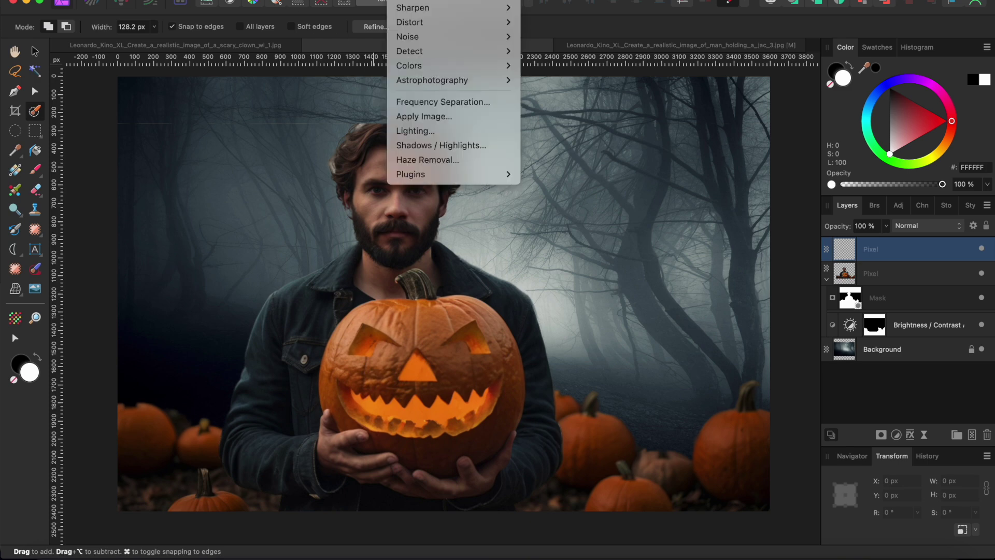
pyautogui.moveTo(420, 43)
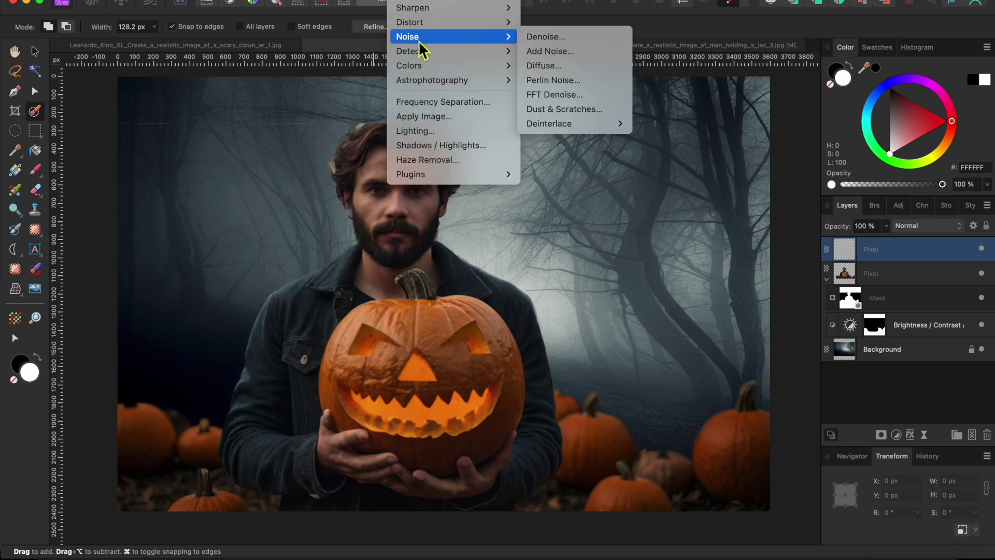
pyautogui.click(553, 81)
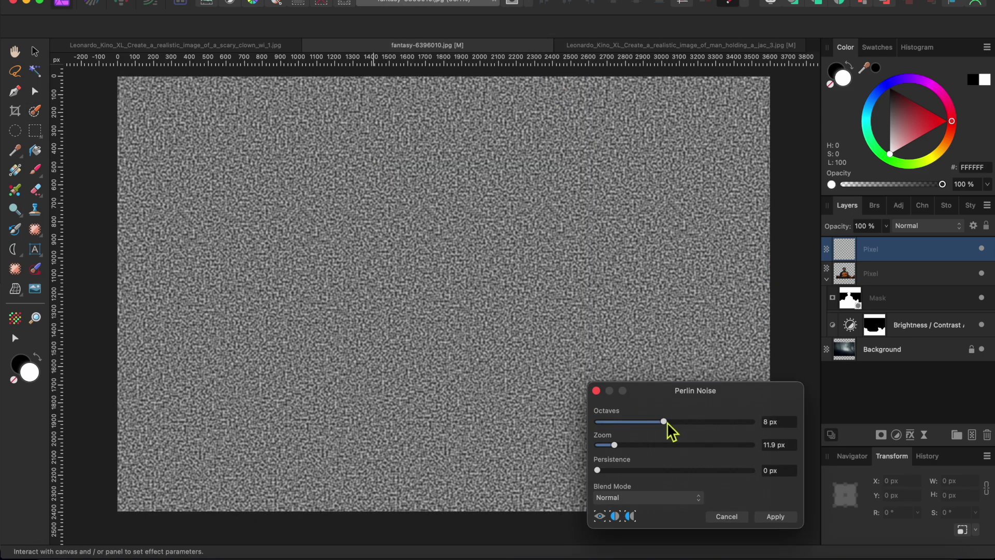
pyautogui.moveTo(613, 445); pyautogui.dragTo(665, 449)
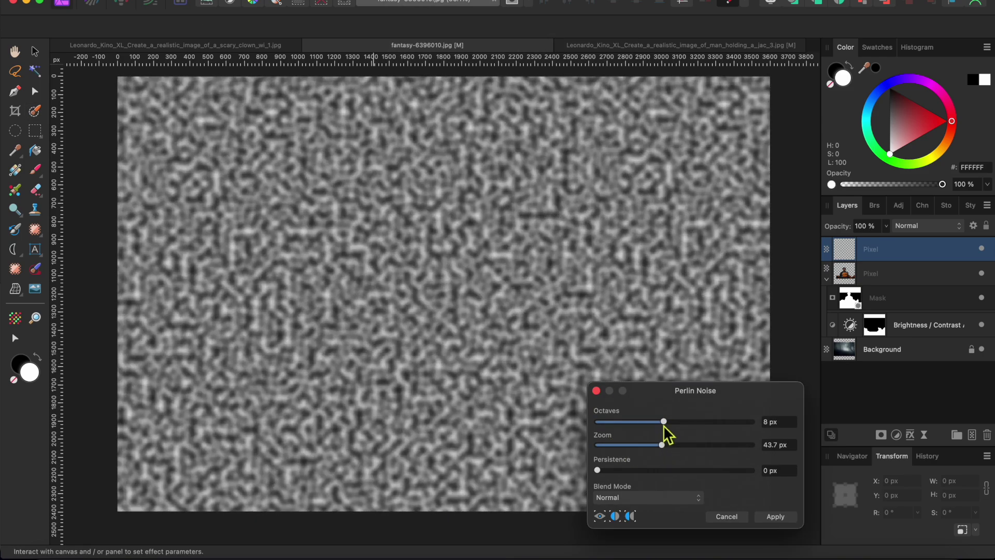
pyautogui.moveTo(598, 469); pyautogui.dragTo(742, 471)
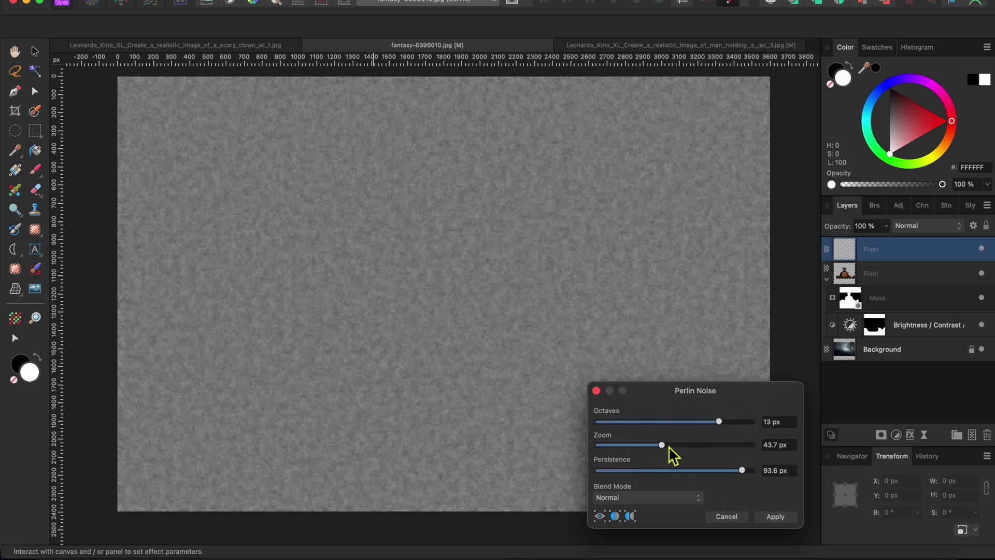
pyautogui.moveTo(663, 446); pyautogui.dragTo(730, 421)
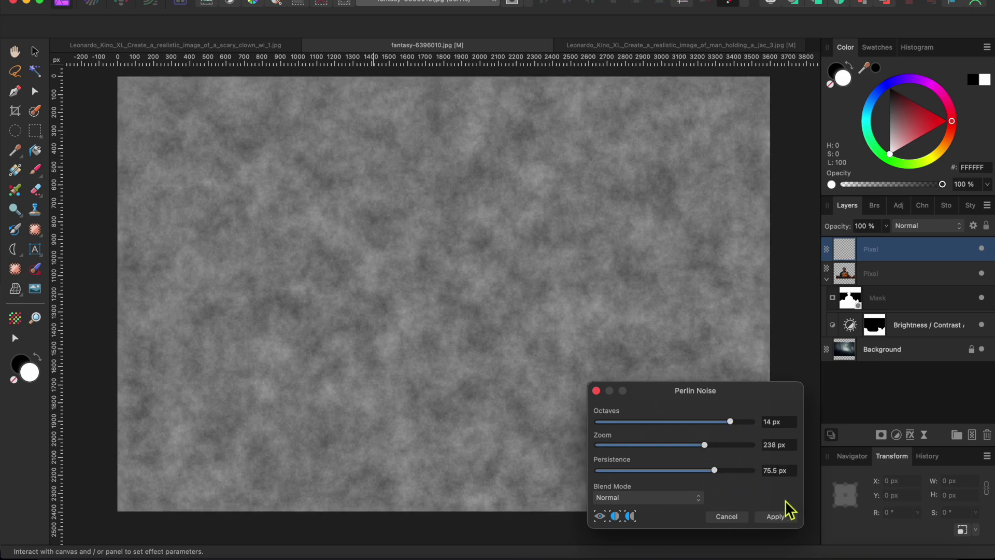
pyautogui.click(776, 516)
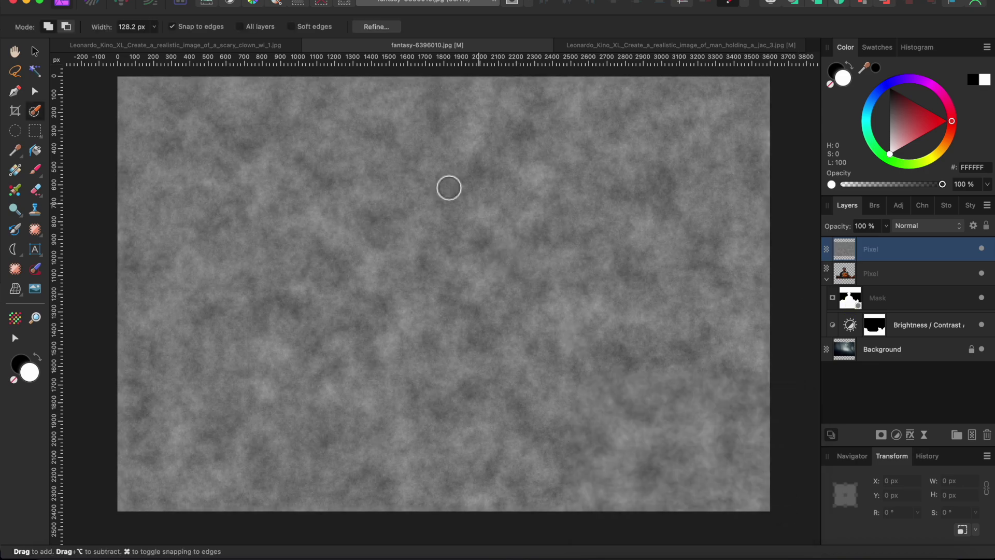
pyautogui.click(826, 279)
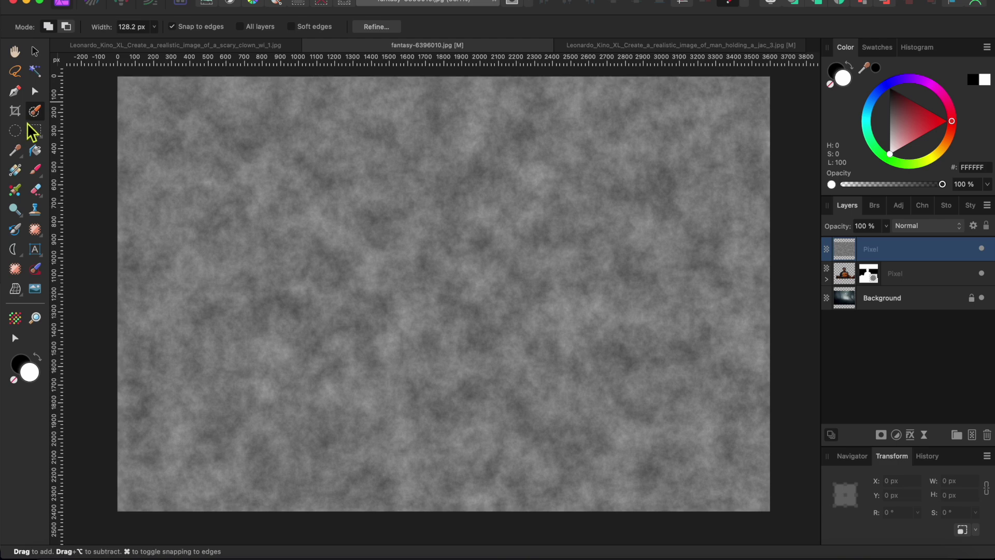
# Draw a trial gradient up from the bottom of the clouds layer, then undo it
pyautogui.click(18, 170)
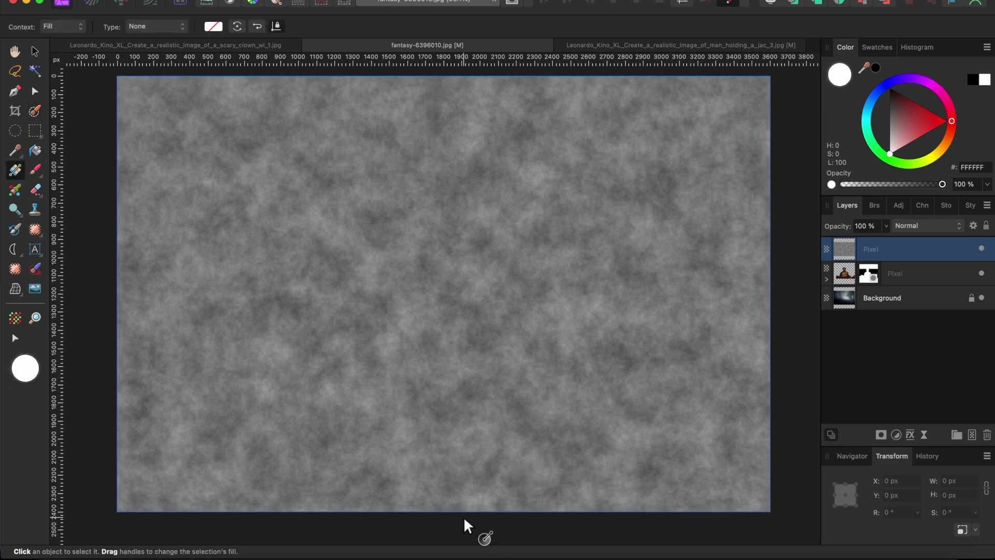
pyautogui.moveTo(449, 512); pyautogui.dragTo(446, 376)
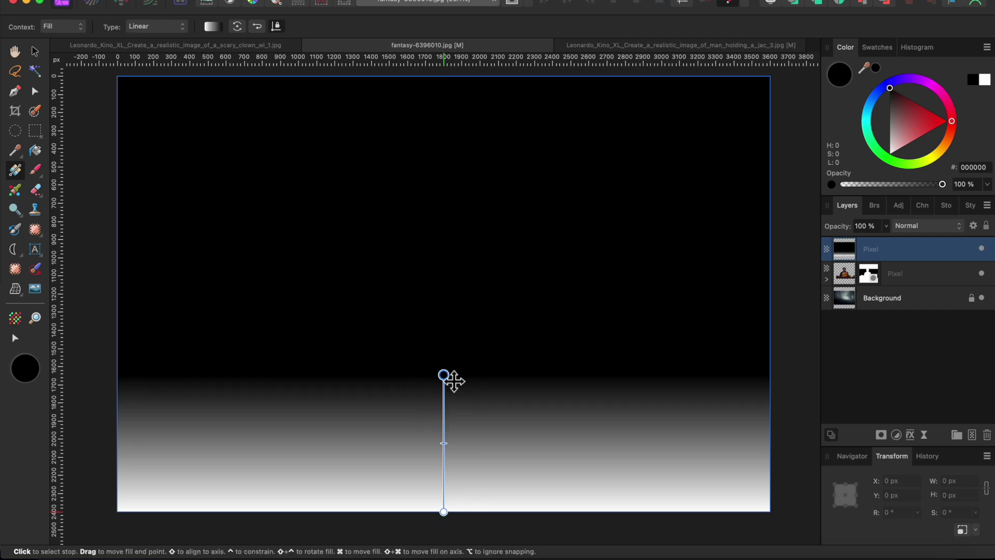
pyautogui.press('super+z')
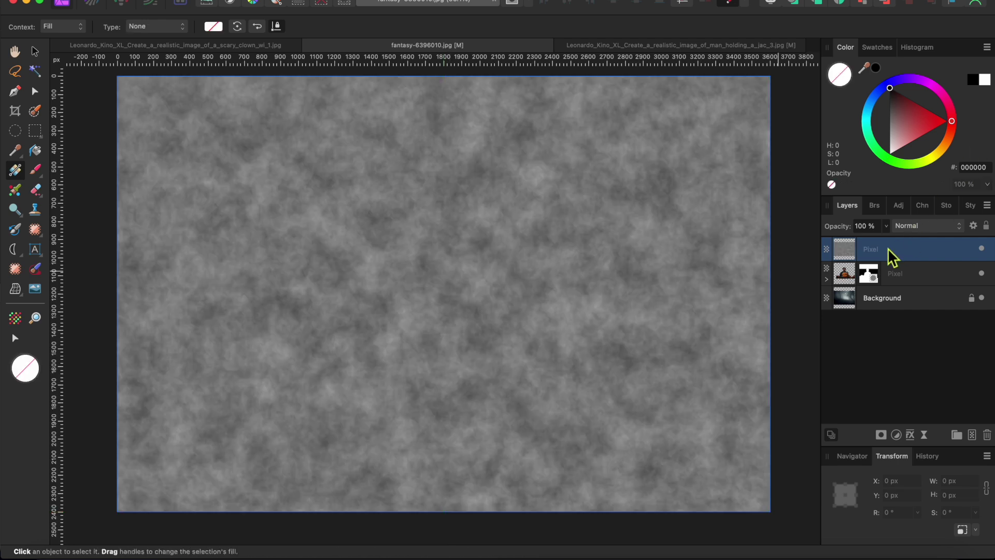
# Add an inverted mask to the clouds layer and gradient the fog in from the bottom edge
pyautogui.click(881, 438)
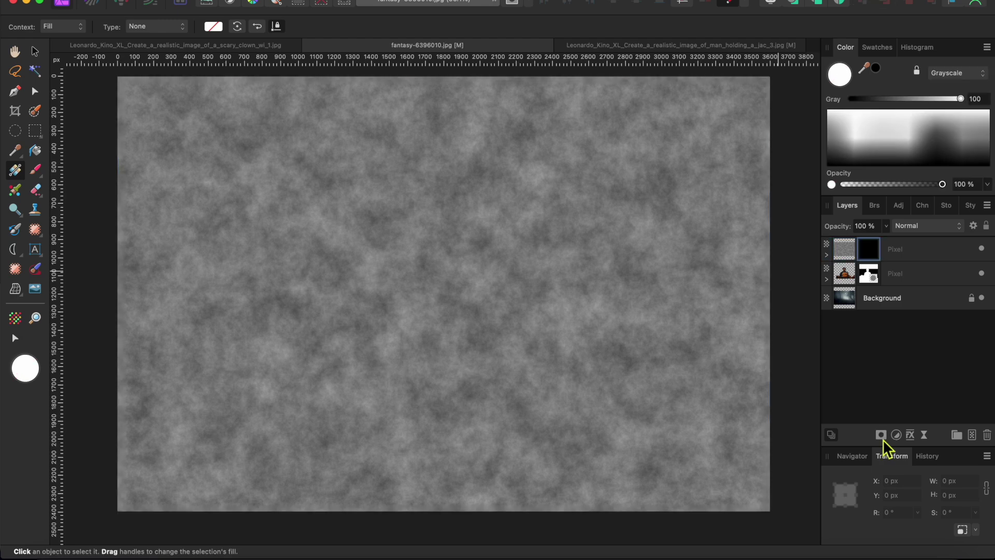
pyautogui.press('super+i')
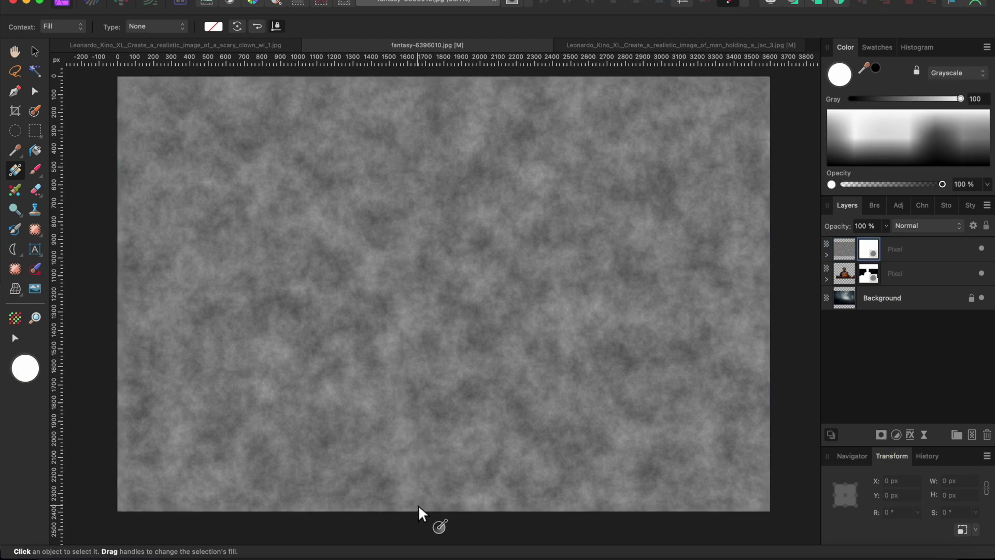
pyautogui.moveTo(418, 510); pyautogui.dragTo(412, 402)
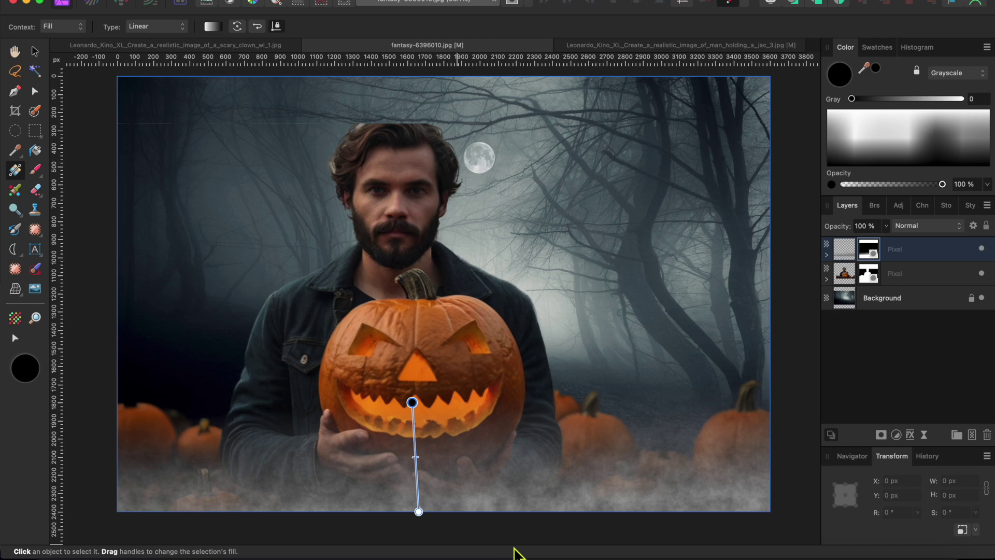
pyautogui.moveTo(420, 409); pyautogui.dragTo(427, 386)
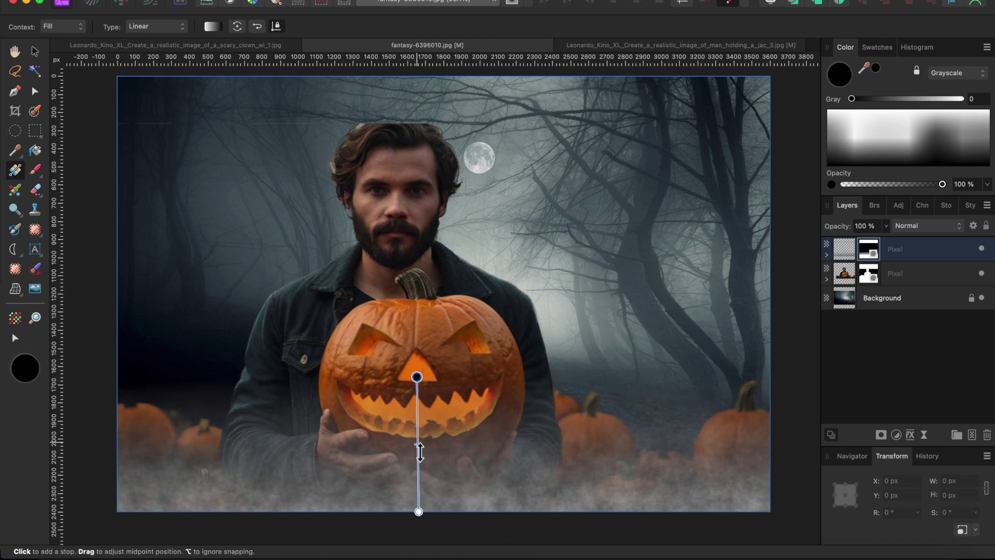
pyautogui.moveTo(420, 452); pyautogui.dragTo(420, 460)
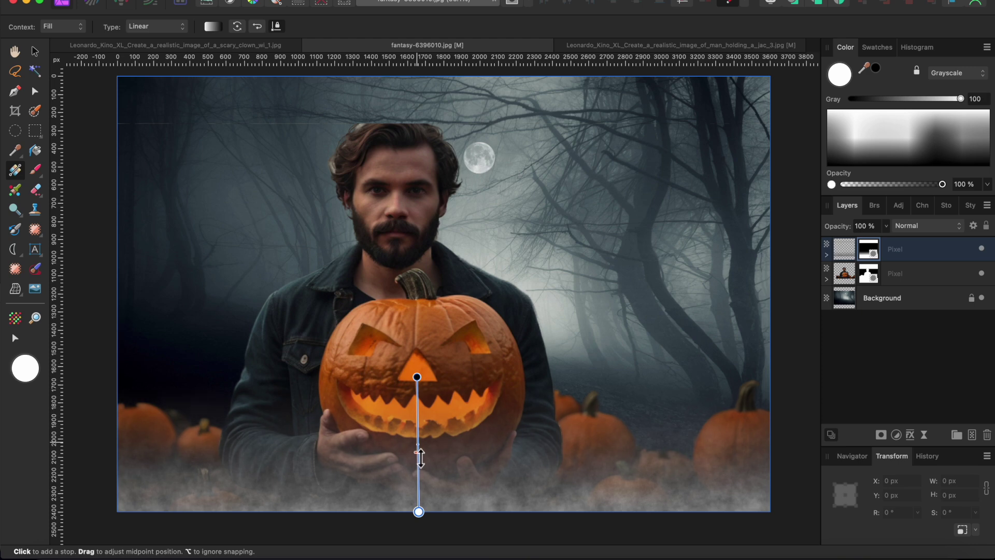
pyautogui.press('v')
pyautogui.click(95, 392)
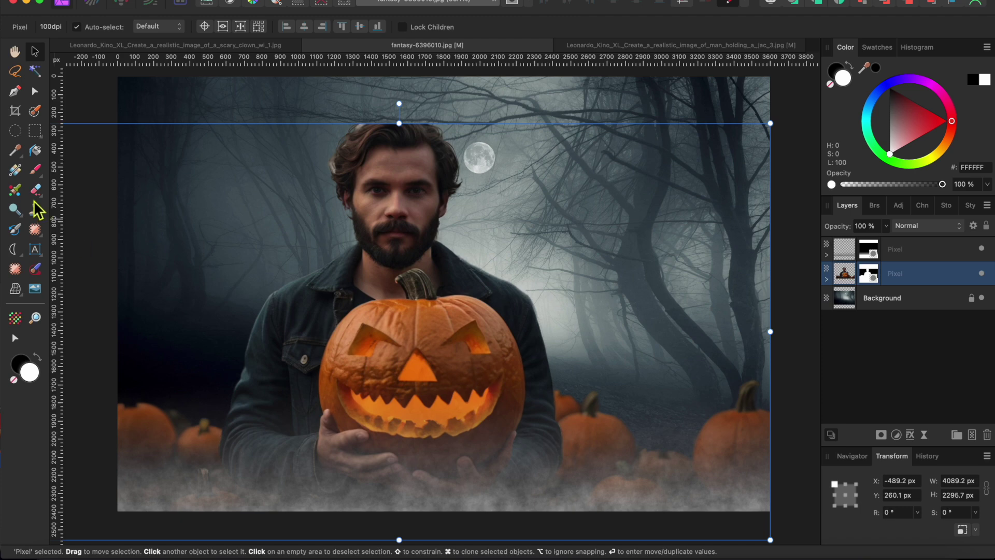
# Switch to the clown image and paint a Selection Brush selection over the clown's face
pyautogui.click(154, 46)
pyautogui.press('h')
pyautogui.scroll(5, 514, 330)
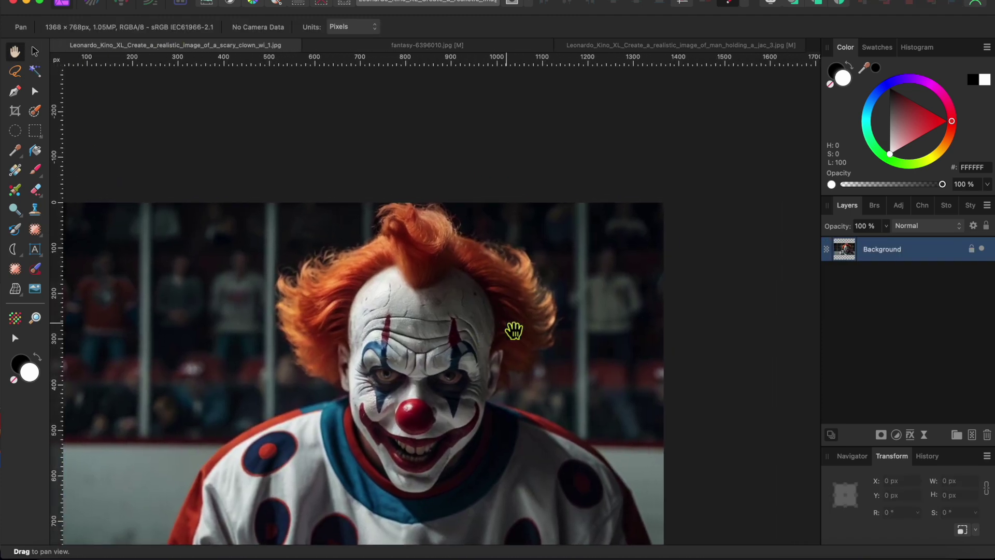
pyautogui.scroll(-3, 514, 330)
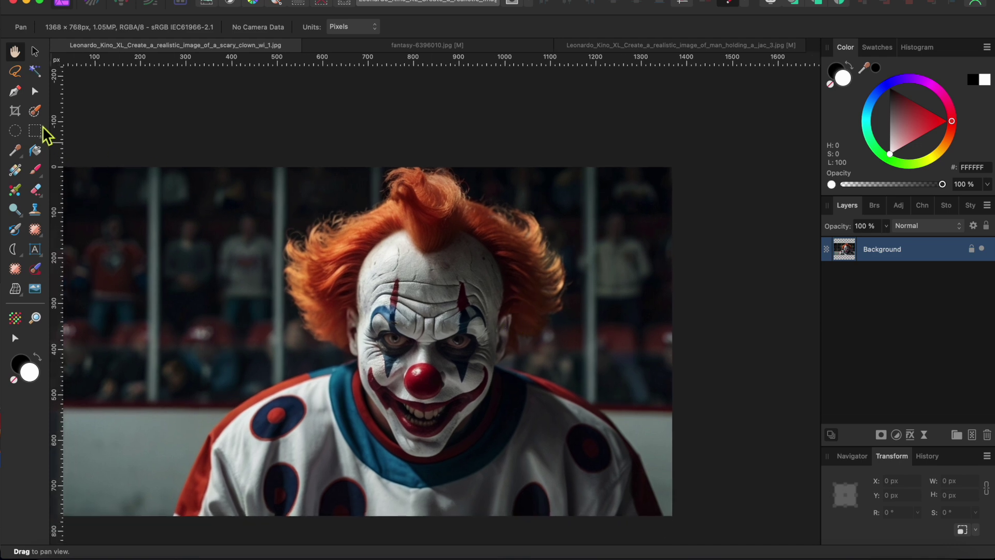
pyautogui.click(34, 111)
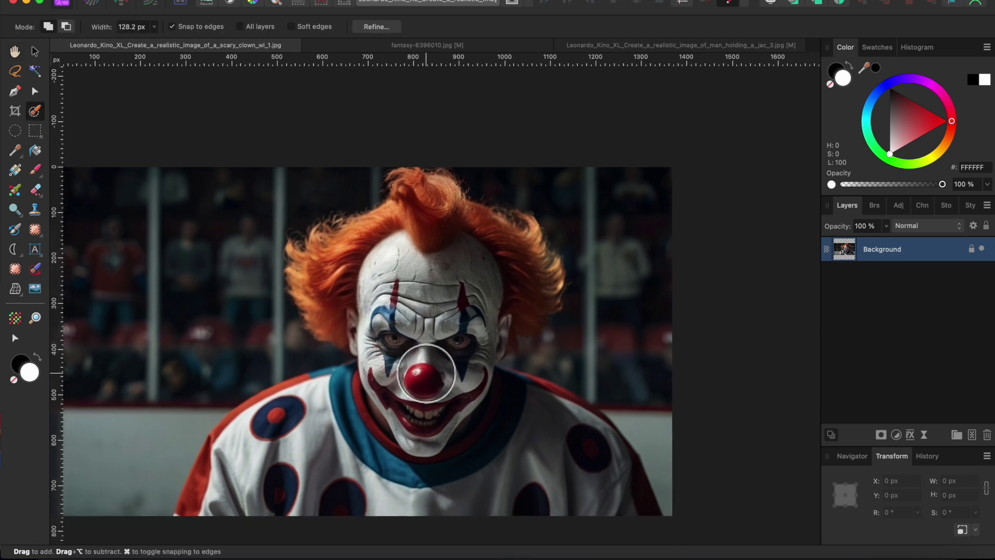
pyautogui.moveTo(426, 373)
pyautogui.mouseDown()
pyautogui.moveTo(437, 317)
pyautogui.moveTo(411, 378)
pyautogui.moveTo(414, 403)
pyautogui.moveTo(420, 356)
pyautogui.moveTo(394, 299)
pyautogui.moveTo(394, 254)
pyautogui.moveTo(342, 297)
pyautogui.mouseUp()
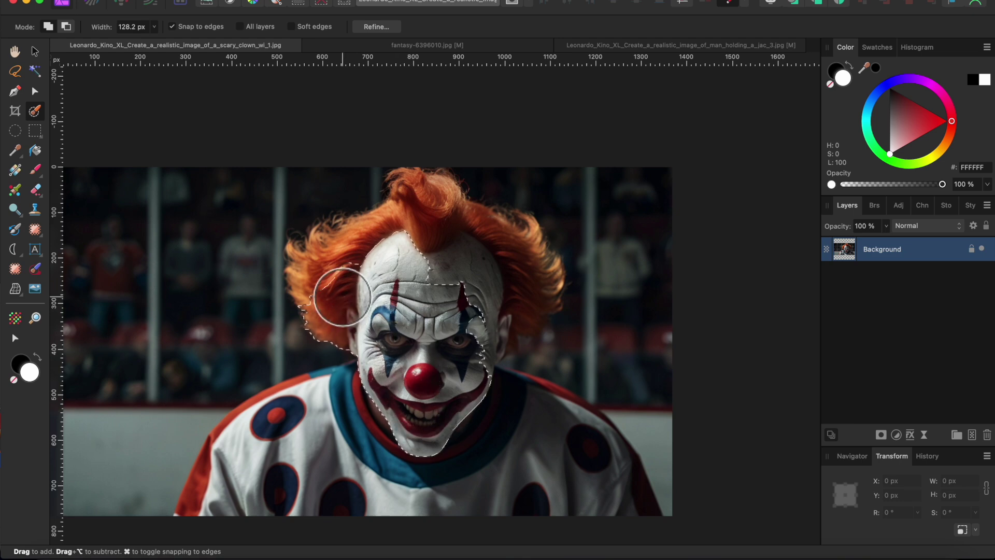
# With a 56.9 px brush, add the left hair, forehead and right hair, adjusting the left background edge
pyautogui.press('[')
pyautogui.press('[')
pyautogui.press('[')
pyautogui.press('[')
pyautogui.press('[')
pyautogui.press('[')
pyautogui.press('[')
pyautogui.press('[')
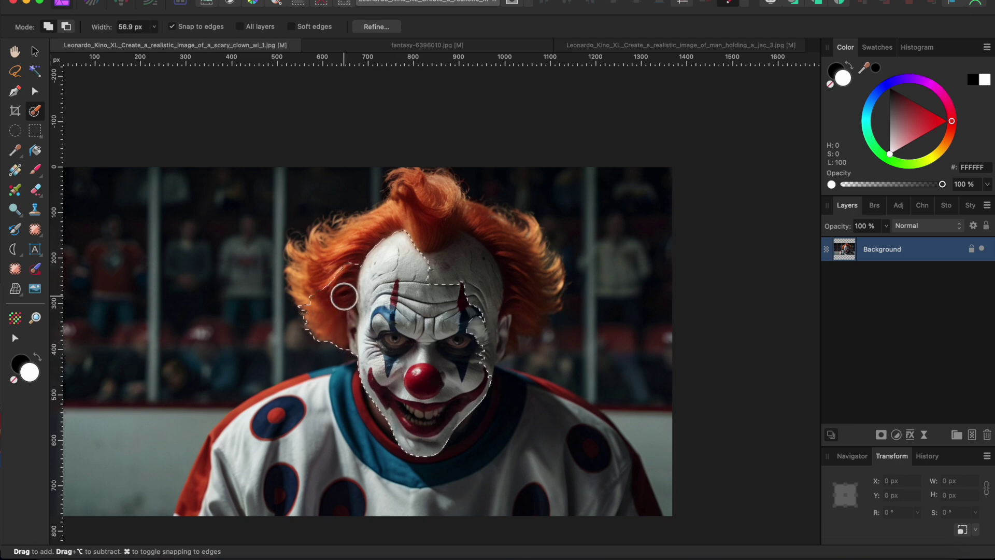
pyautogui.moveTo(343, 295)
pyautogui.mouseDown()
pyautogui.moveTo(326, 310)
pyautogui.moveTo(315, 282)
pyautogui.moveTo(343, 244)
pyautogui.moveTo(366, 240)
pyautogui.mouseUp()
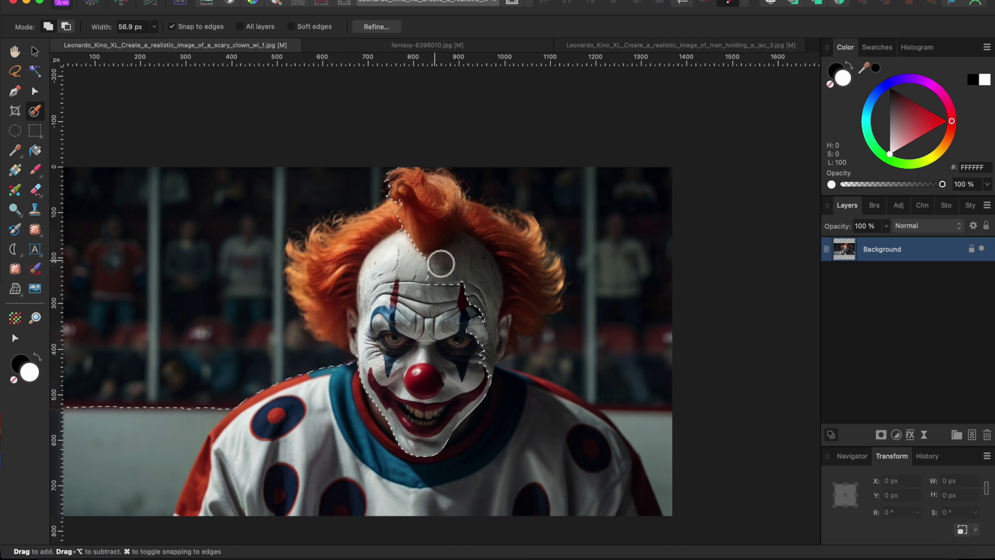
pyautogui.moveTo(440, 265)
pyautogui.mouseDown()
pyautogui.moveTo(453, 226)
pyautogui.moveTo(530, 264)
pyautogui.moveTo(542, 318)
pyautogui.moveTo(491, 342)
pyautogui.mouseUp()
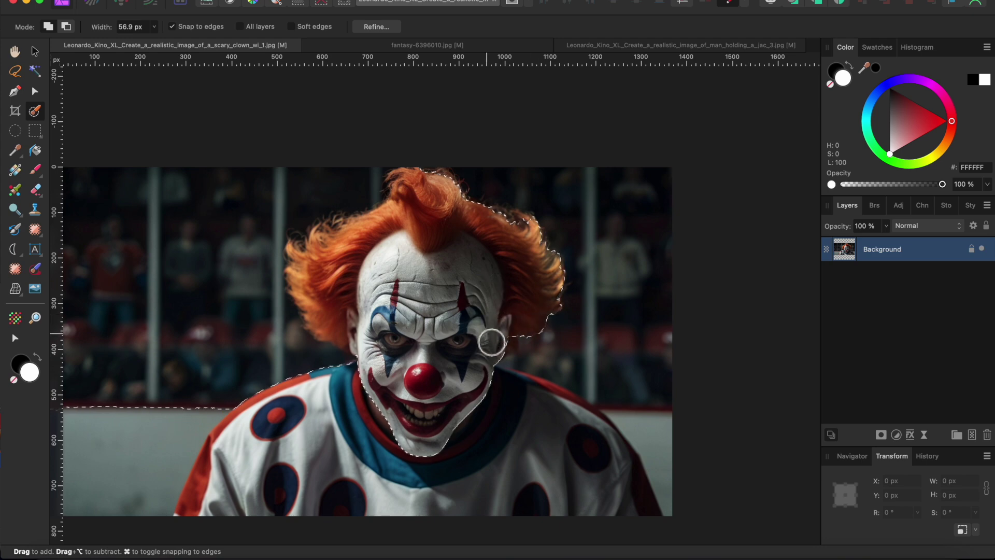
pyautogui.moveTo(186, 328)
pyautogui.mouseDown()
pyautogui.moveTo(239, 287)
pyautogui.moveTo(232, 360)
pyautogui.mouseUp()
pyautogui.moveTo(168, 425)
pyautogui.mouseDown()
pyautogui.moveTo(184, 389)
pyautogui.moveTo(230, 347)
pyautogui.moveTo(198, 350)
pyautogui.moveTo(289, 277)
pyautogui.moveTo(132, 363)
pyautogui.moveTo(102, 350)
pyautogui.moveTo(115, 201)
pyautogui.moveTo(39, 346)
pyautogui.moveTo(118, 382)
pyautogui.moveTo(184, 382)
pyautogui.moveTo(260, 351)
pyautogui.moveTo(300, 364)
pyautogui.moveTo(185, 271)
pyautogui.moveTo(185, 244)
pyautogui.moveTo(160, 259)
pyautogui.moveTo(223, 205)
pyautogui.moveTo(323, 190)
pyautogui.moveTo(409, 234)
pyautogui.moveTo(367, 339)
pyautogui.mouseUp()
# Add the area around the ear with a smaller brush, then open Refine Selection
pyautogui.scroll(3, 367, 340)
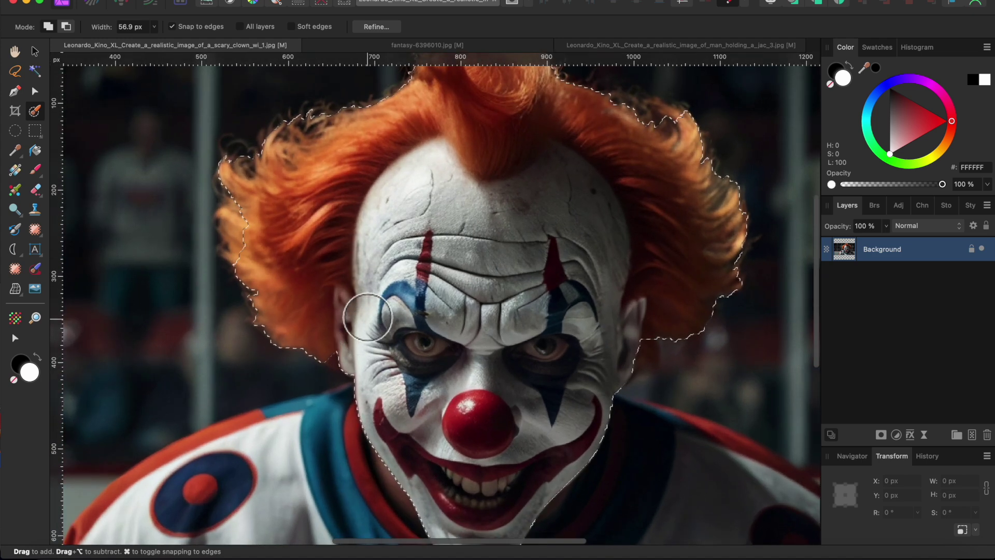
pyautogui.scroll(3, 334, 337)
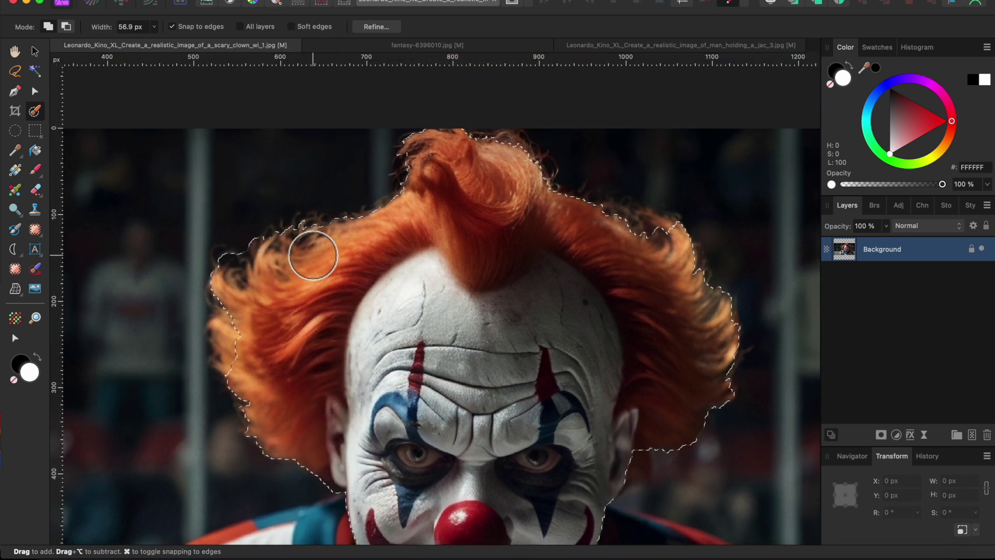
pyautogui.scroll(2, 358, 260)
pyautogui.hscroll(2, 358, 259)
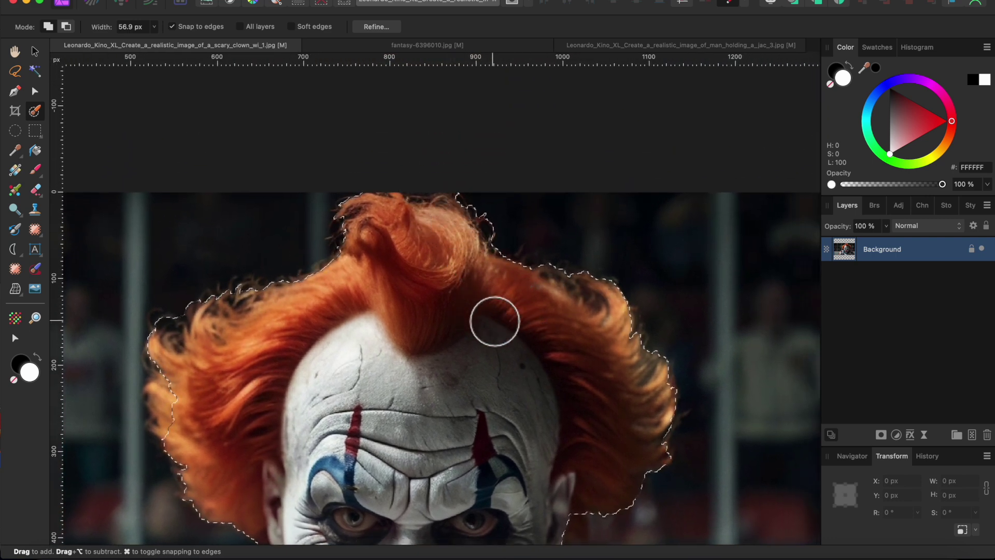
pyautogui.scroll(-3, 506, 319)
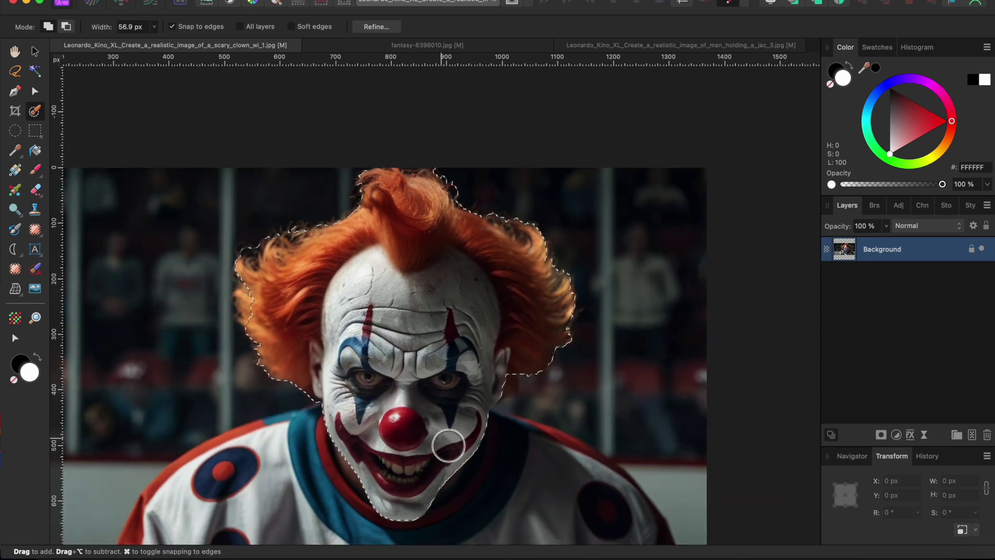
pyautogui.press('[')
pyautogui.press('[')
pyautogui.press('[')
pyautogui.moveTo(502, 381); pyautogui.dragTo(511, 384)
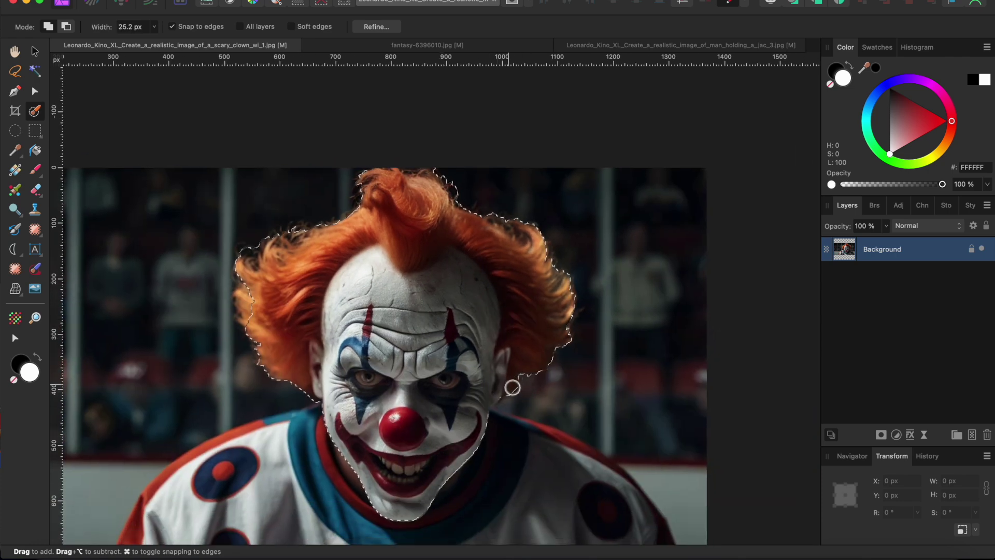
pyautogui.press('[')
pyautogui.click(376, 27)
# Paint Matte along the hair edge, the top hair tuft and the dark hair strands
pyautogui.scroll(3, 340, 322)
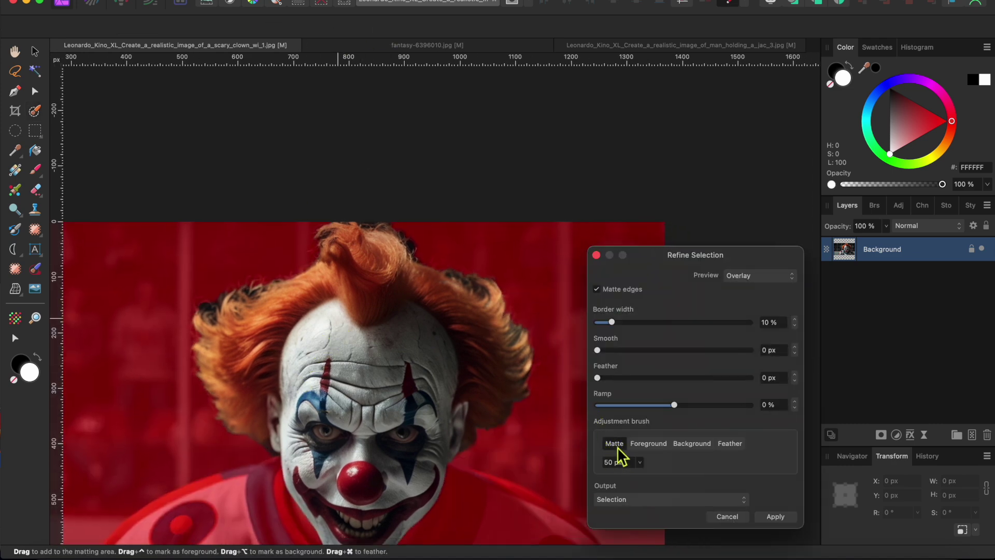
pyautogui.moveTo(192, 311)
pyautogui.mouseDown()
pyautogui.moveTo(223, 309)
pyautogui.moveTo(209, 327)
pyautogui.moveTo(211, 308)
pyautogui.moveTo(190, 321)
pyautogui.moveTo(222, 295)
pyautogui.moveTo(287, 280)
pyautogui.mouseUp()
pyautogui.moveTo(335, 243)
pyautogui.mouseDown()
pyautogui.moveTo(342, 220)
pyautogui.moveTo(382, 227)
pyautogui.moveTo(421, 264)
pyautogui.moveTo(411, 240)
pyautogui.mouseUp()
pyautogui.moveTo(441, 281); pyautogui.dragTo(497, 293)
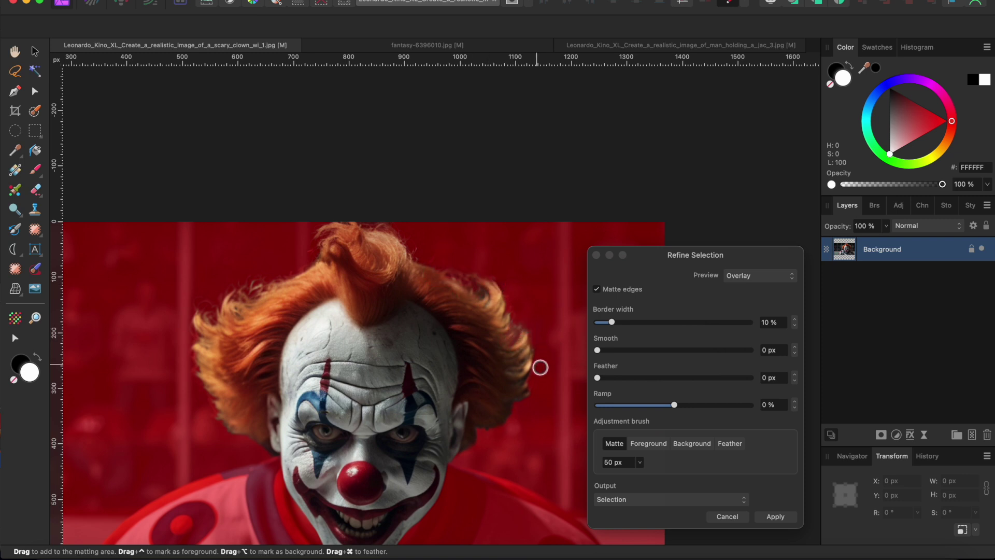
# Switch to Foreground, set Output to New layer, and apply the refinement
pyautogui.scroll(-3, 473, 437)
pyautogui.hscroll(1, 473, 437)
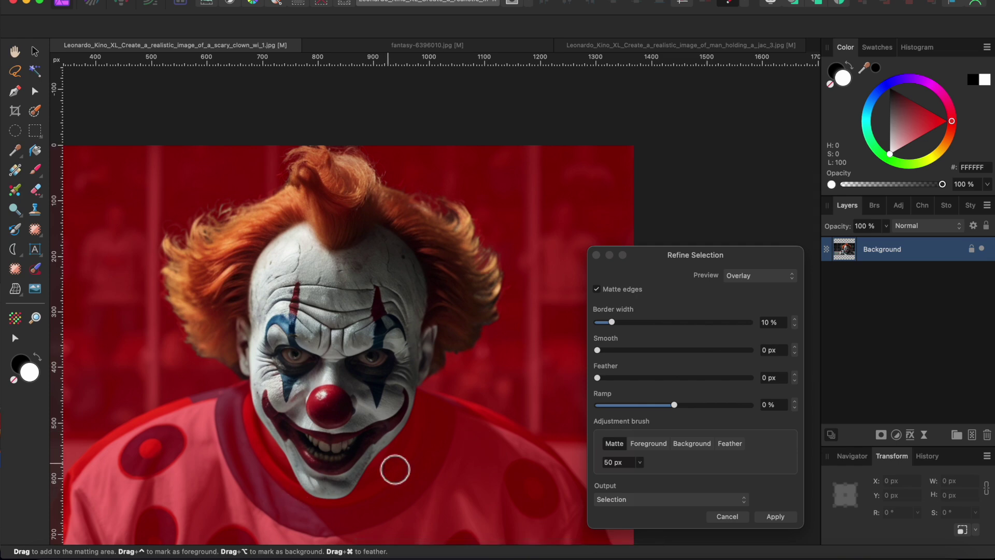
pyautogui.scroll(2, 408, 437)
pyautogui.click(648, 443)
pyautogui.scroll(3, 577, 391)
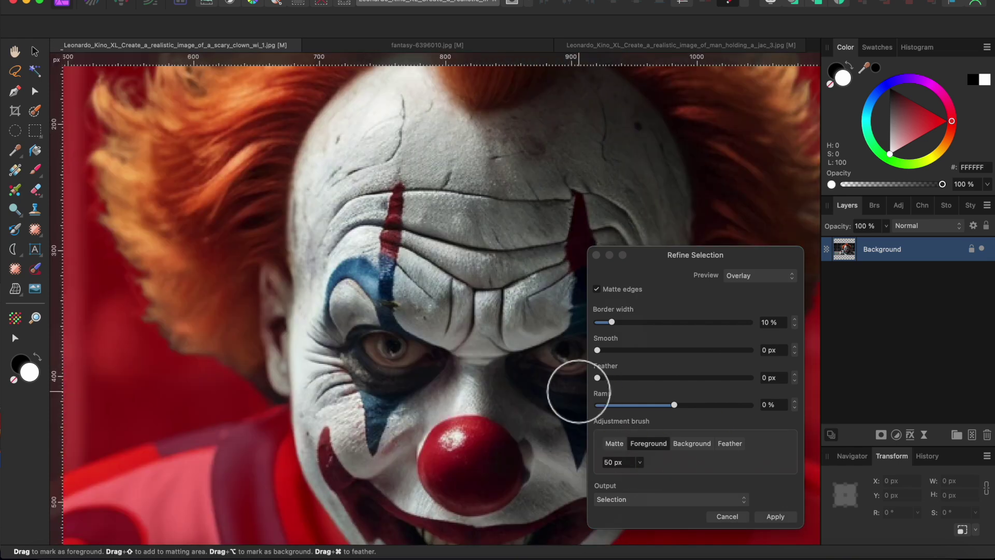
pyautogui.click(659, 502)
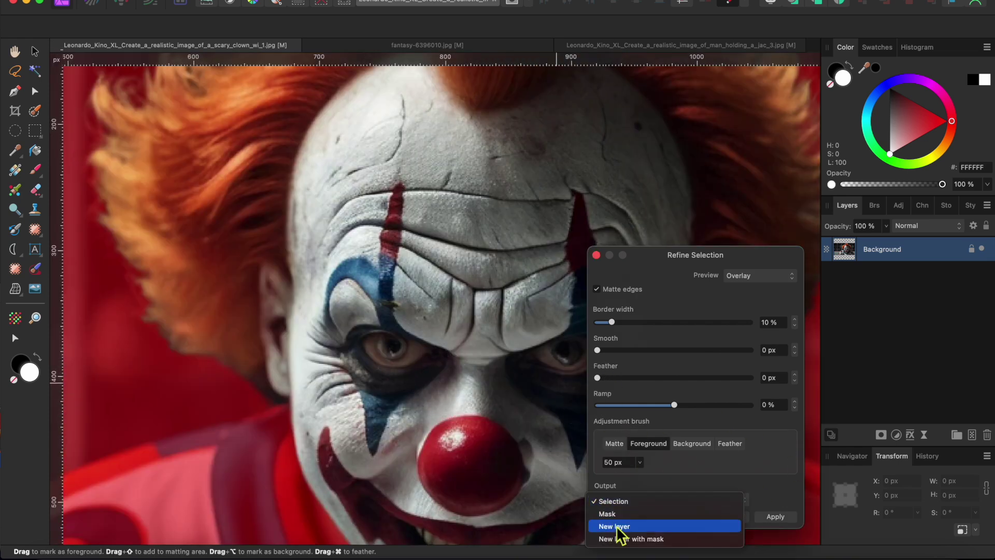
pyautogui.click(622, 527)
pyautogui.click(775, 516)
# With the Freehand Selection tool, lasso stray patches by the right hair and above the hair top
pyautogui.hscroll(2, 676, 447)
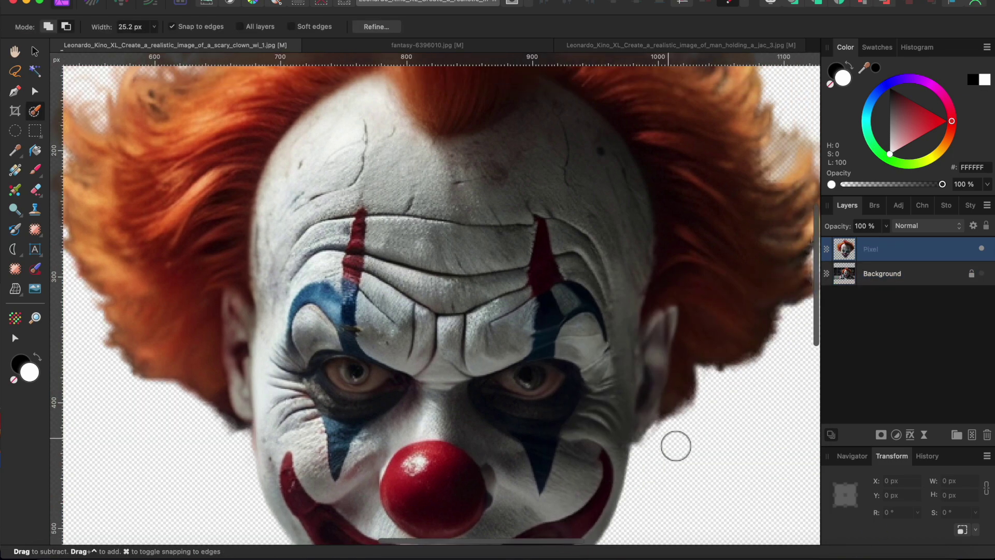
pyautogui.scroll(-5, 541, 439)
pyautogui.scroll(3, 535, 433)
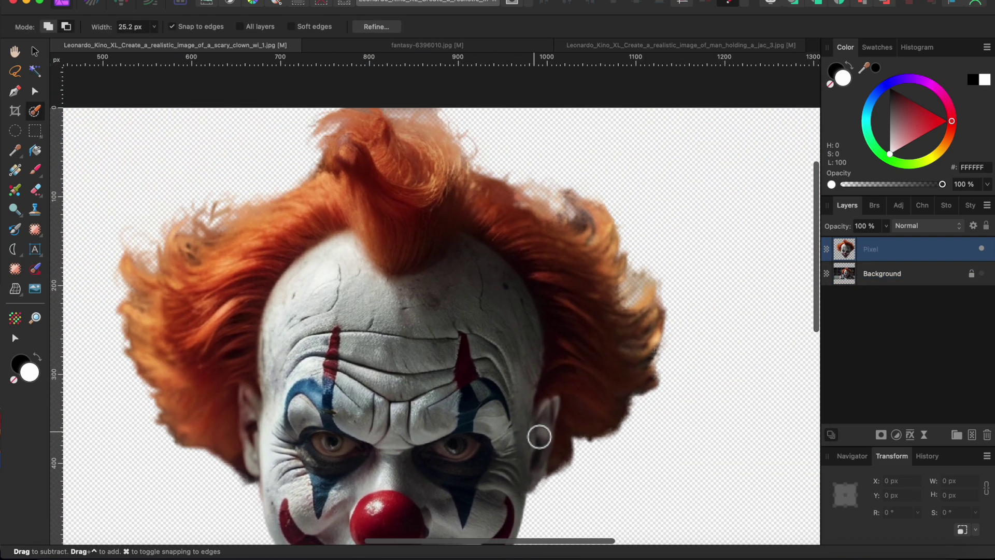
pyautogui.press('l')
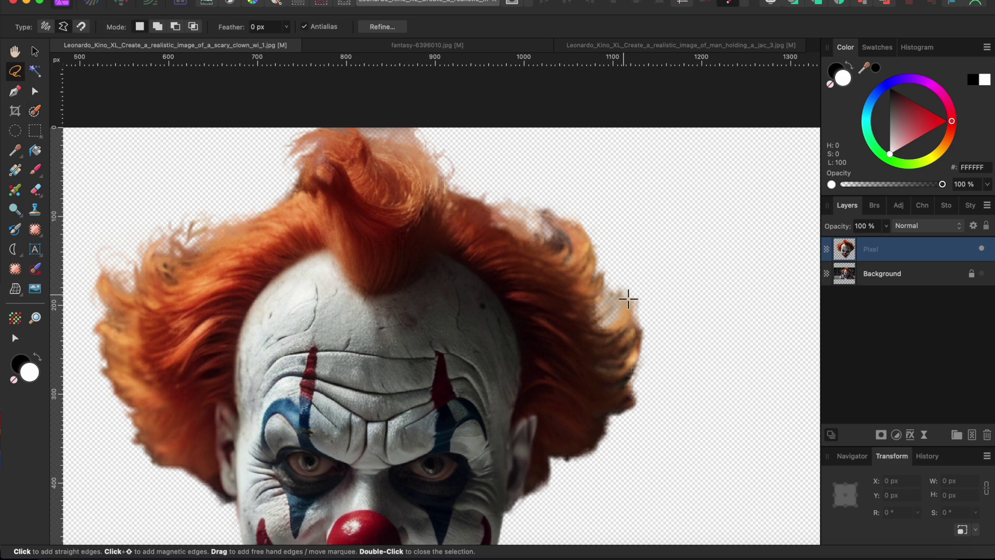
pyautogui.click(628, 260)
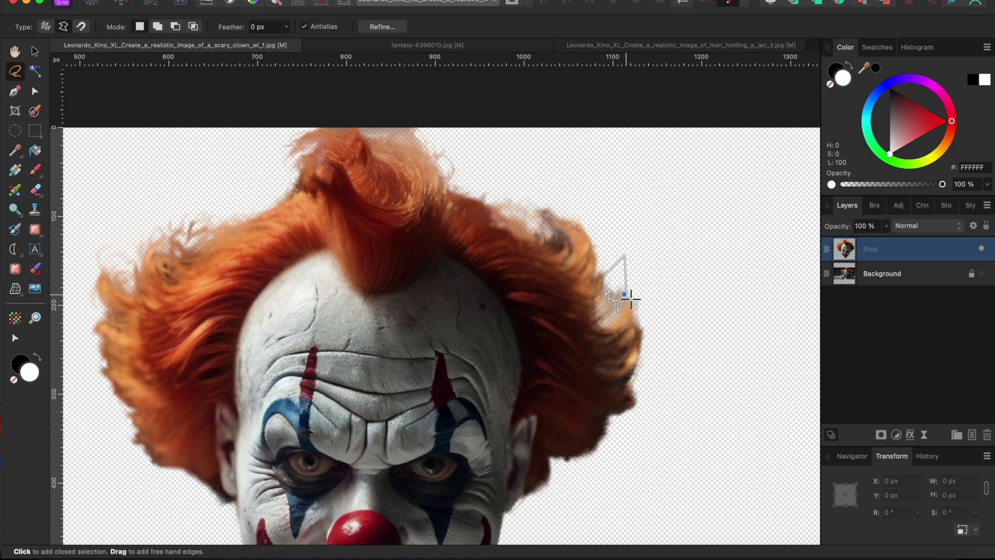
pyautogui.click(625, 293)
pyautogui.scroll(2, 225, 219)
pyautogui.hscroll(1, 225, 218)
pyautogui.scroll(1, 225, 219)
pyautogui.hscroll(1, 225, 219)
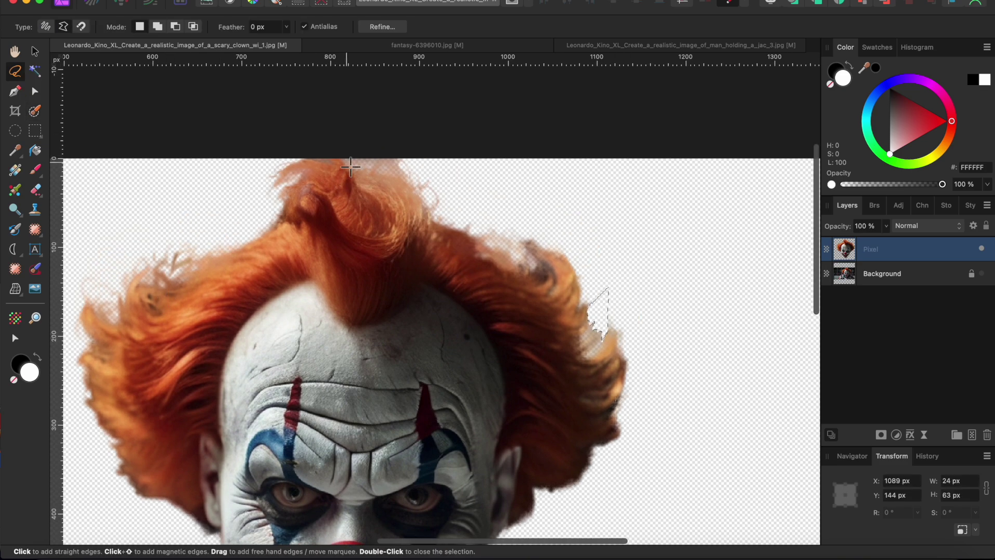
pyautogui.click(348, 159)
pyautogui.moveTo(397, 170)
pyautogui.mouseDown()
pyautogui.moveTo(361, 140)
pyautogui.moveTo(349, 160)
pyautogui.mouseUp()
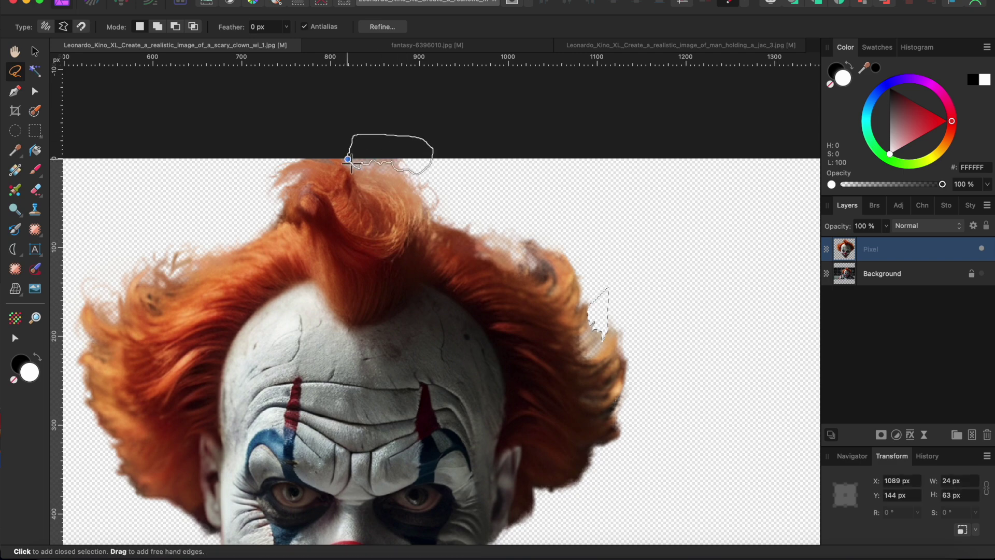
# Lasso the leftover patch beside the clown's ear
pyautogui.scroll(-3, 163, 260)
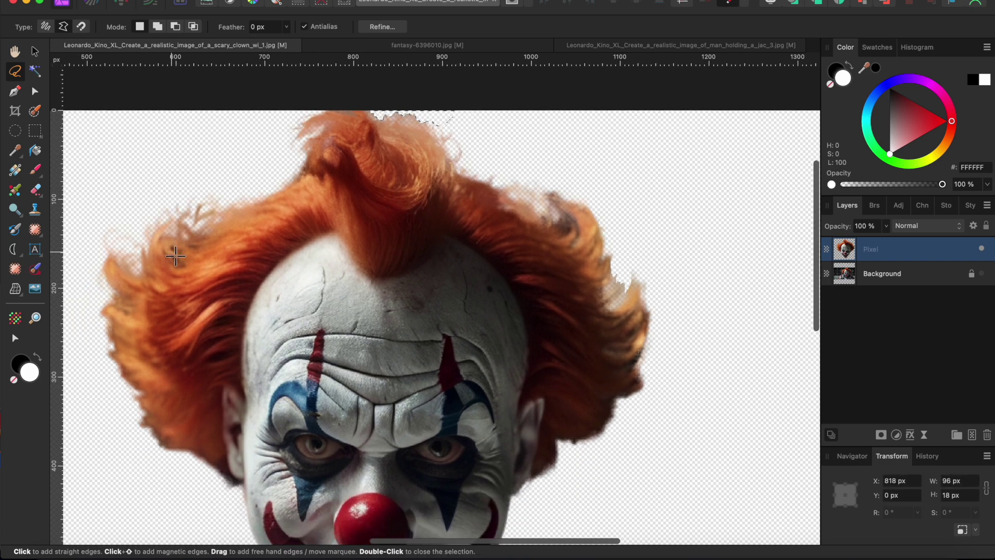
pyautogui.scroll(4, 213, 476)
pyautogui.click(220, 468)
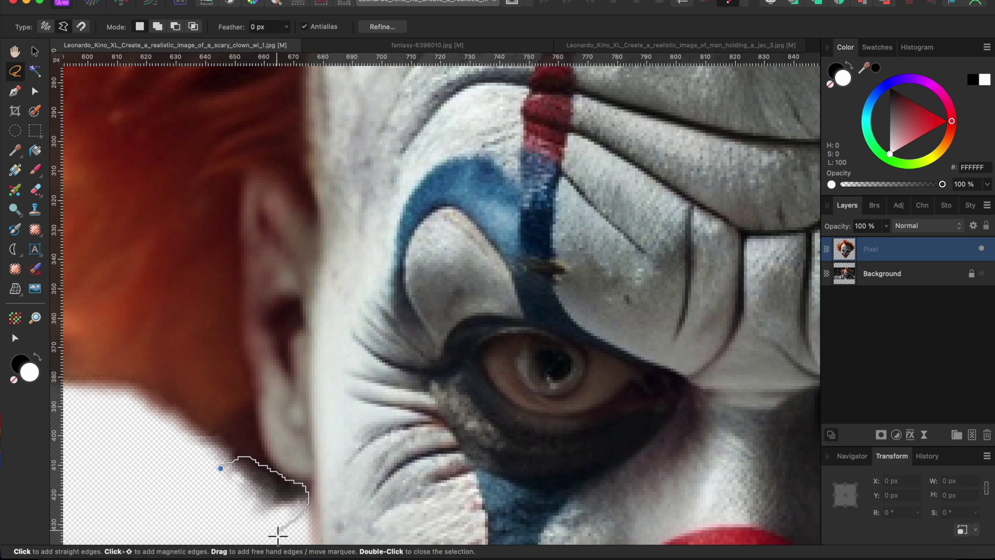
pyautogui.moveTo(277, 534); pyautogui.dragTo(222, 471)
pyautogui.scroll(-2, 228, 482)
pyautogui.hscroll(5, 228, 482)
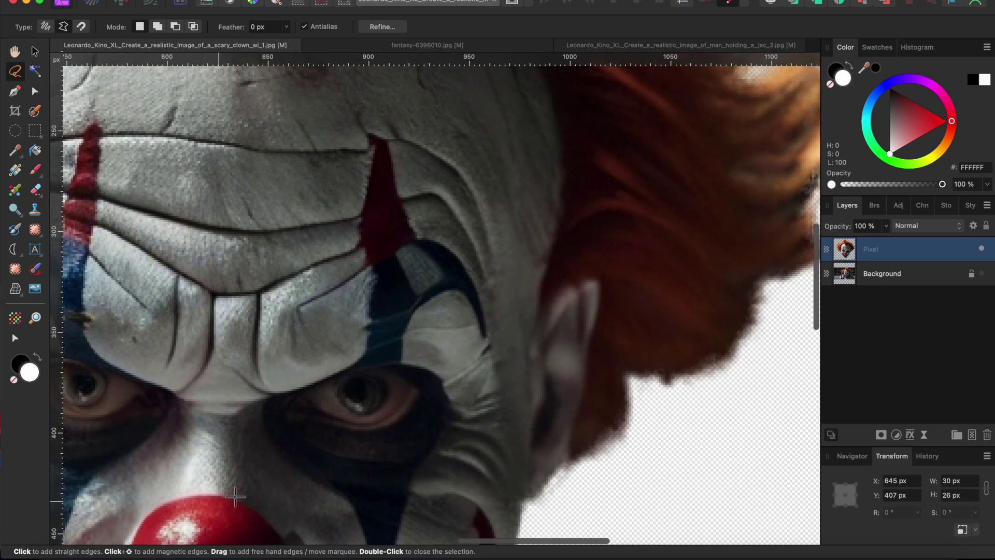
pyautogui.scroll(10, 586, 395)
pyautogui.hscroll(-3, 587, 396)
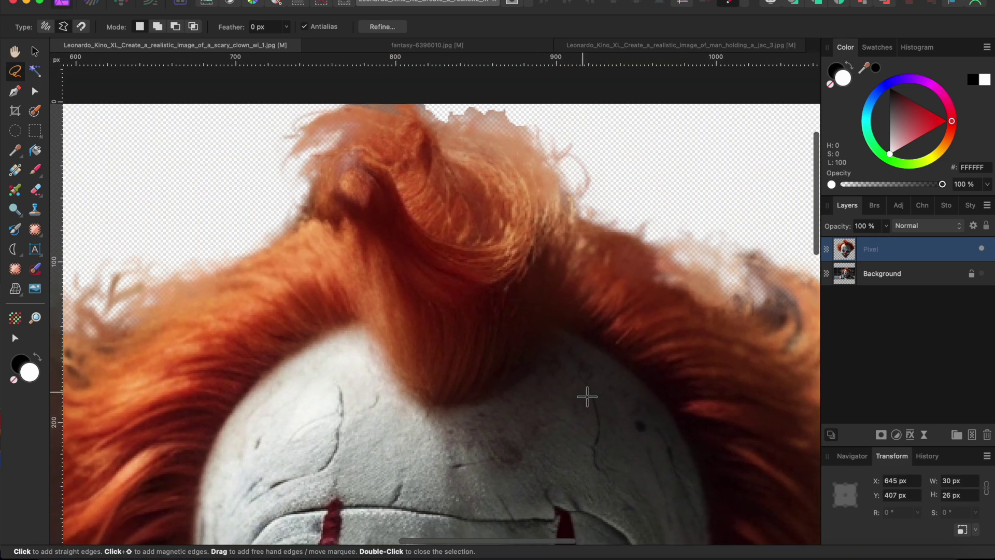
pyautogui.scroll(-5, 587, 396)
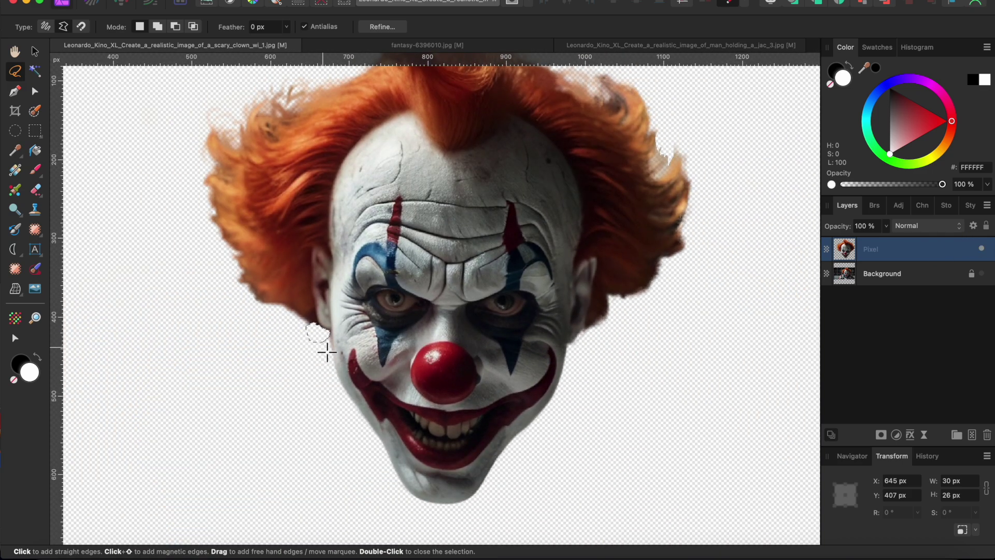
# Deselect, copy the clown cut-out layer, and paste it into the forest composite
pyautogui.press('super+d')
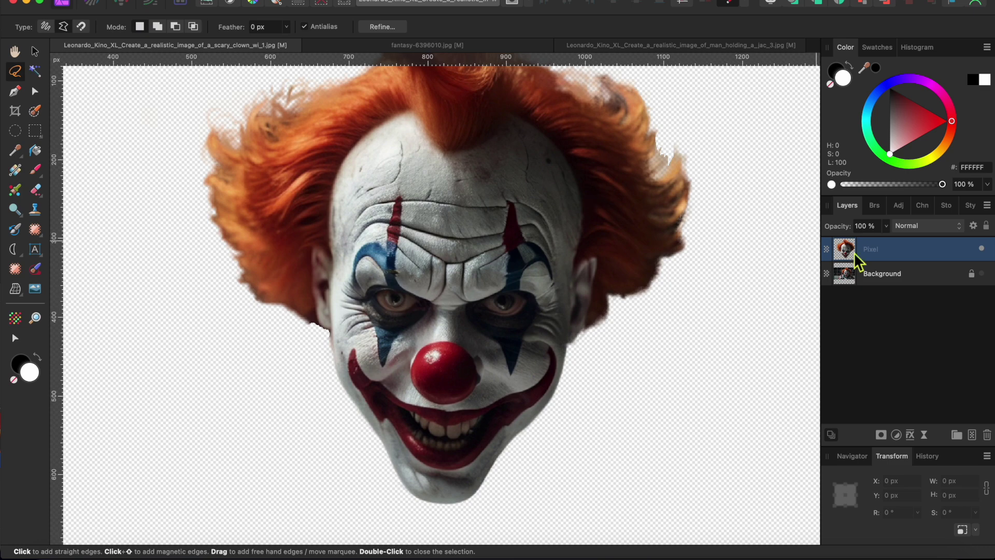
pyautogui.click(141, 1)
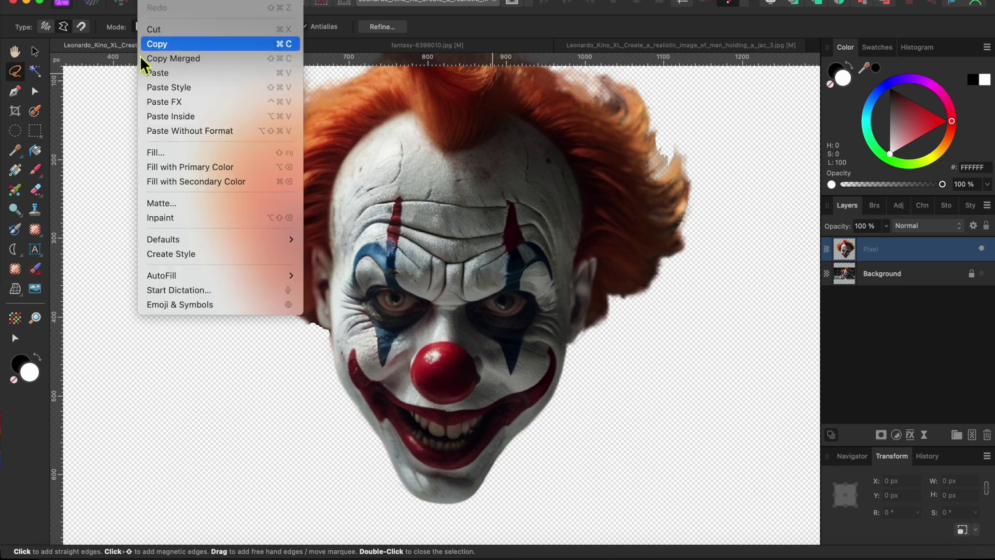
pyautogui.click(155, 46)
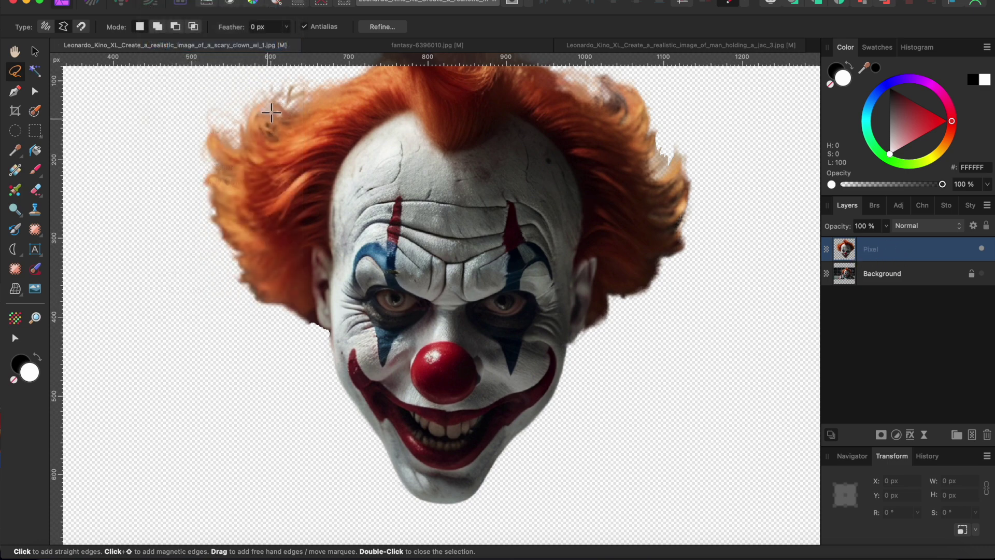
pyautogui.click(393, 46)
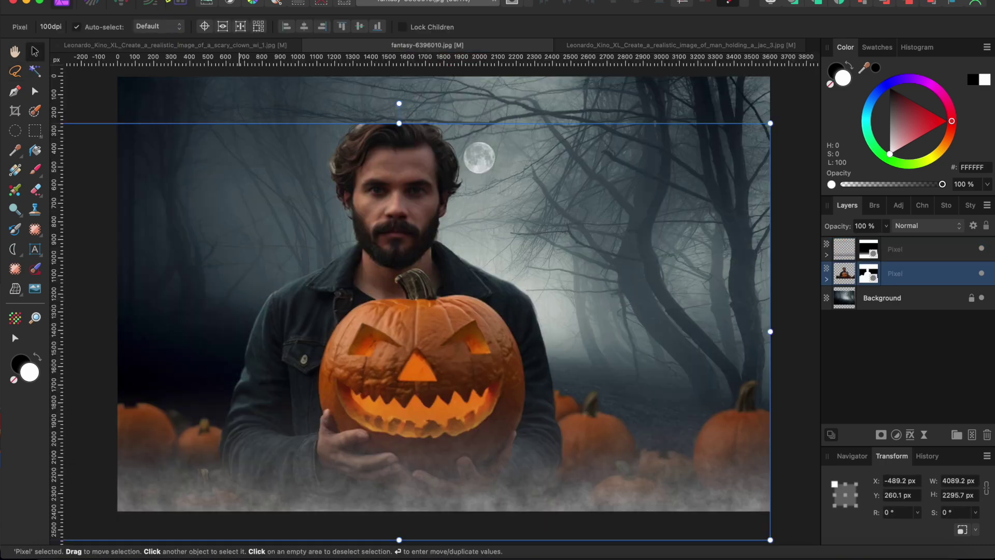
pyautogui.click(139, 2)
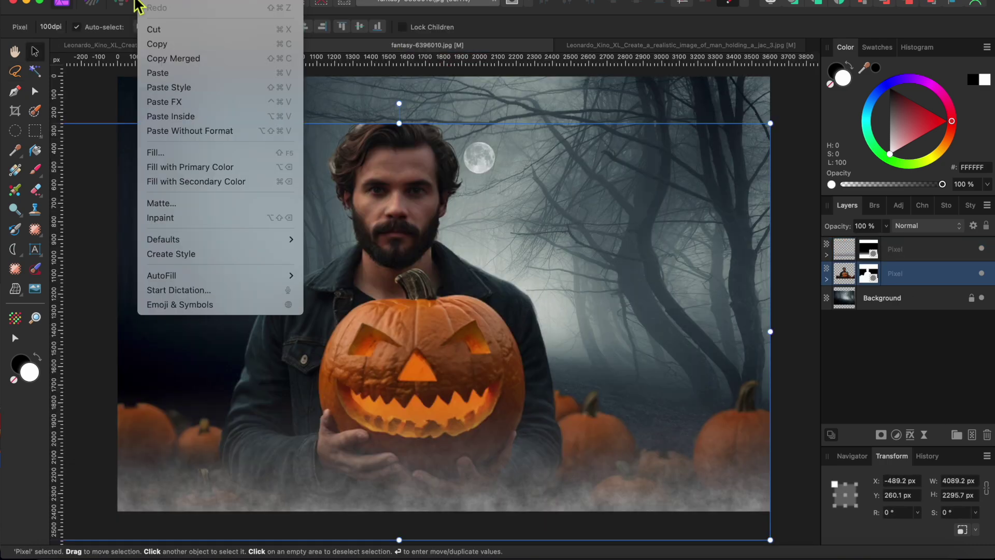
pyautogui.click(160, 77)
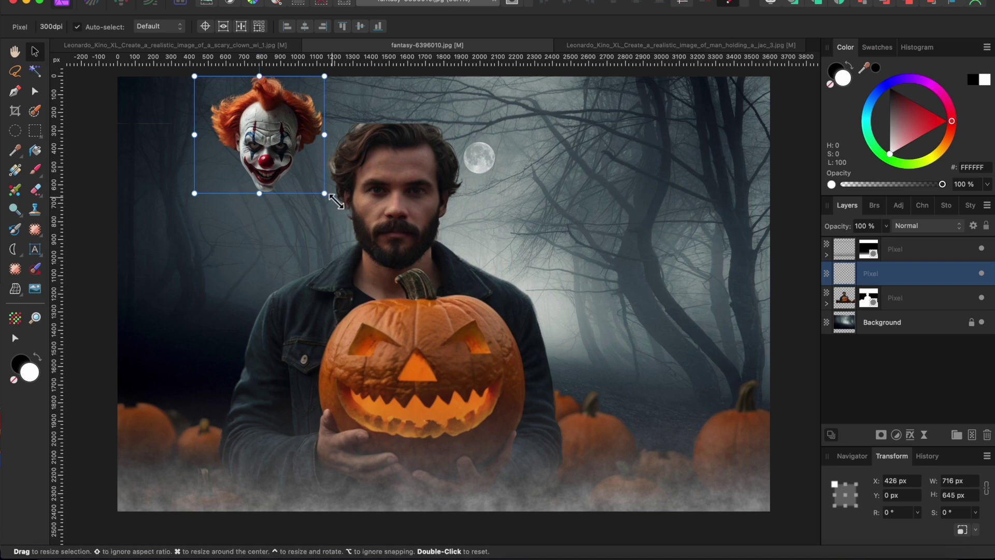
# Enlarge the clown head, move it over the man's face, and tilt it about 21°
pyautogui.moveTo(325, 193); pyautogui.dragTo(446, 300)
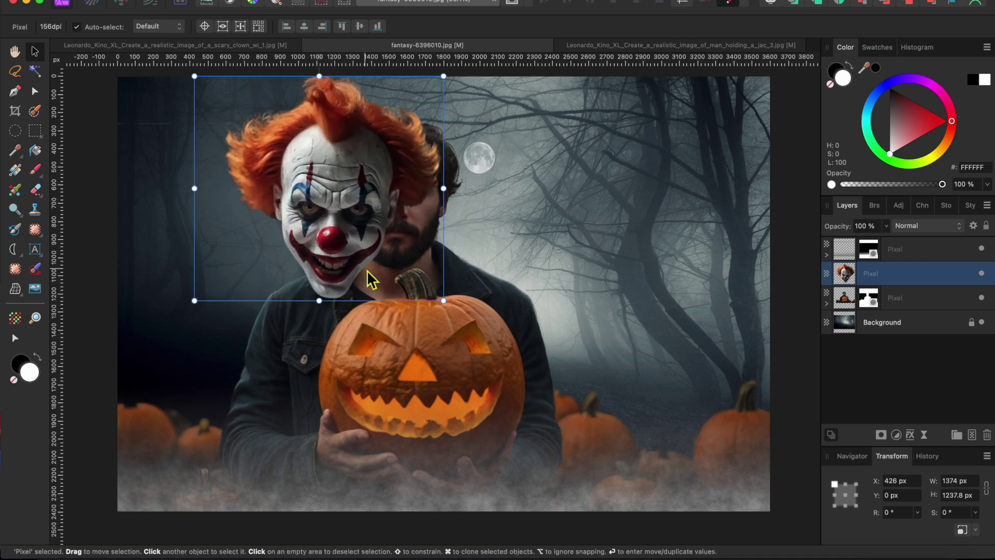
pyautogui.moveTo(350, 243); pyautogui.dragTo(403, 234)
pyautogui.scroll(2, 402, 235)
pyautogui.hscroll(-1, 403, 235)
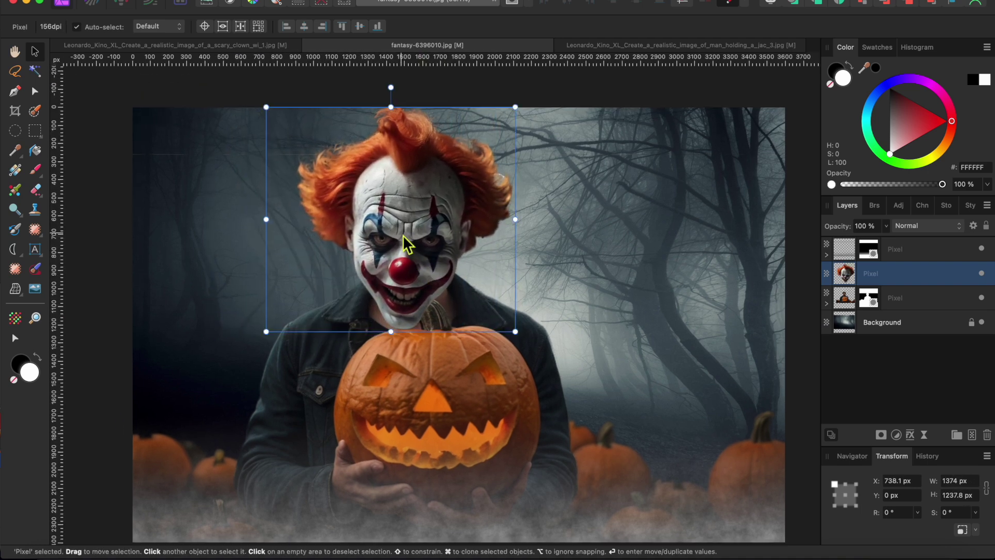
pyautogui.moveTo(390, 87); pyautogui.dragTo(343, 96)
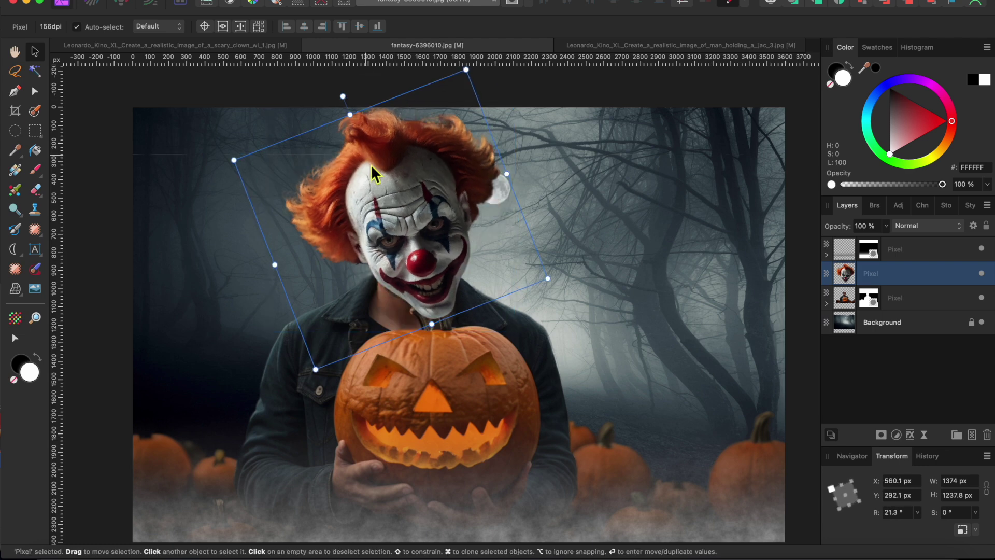
pyautogui.moveTo(374, 175); pyautogui.dragTo(363, 185)
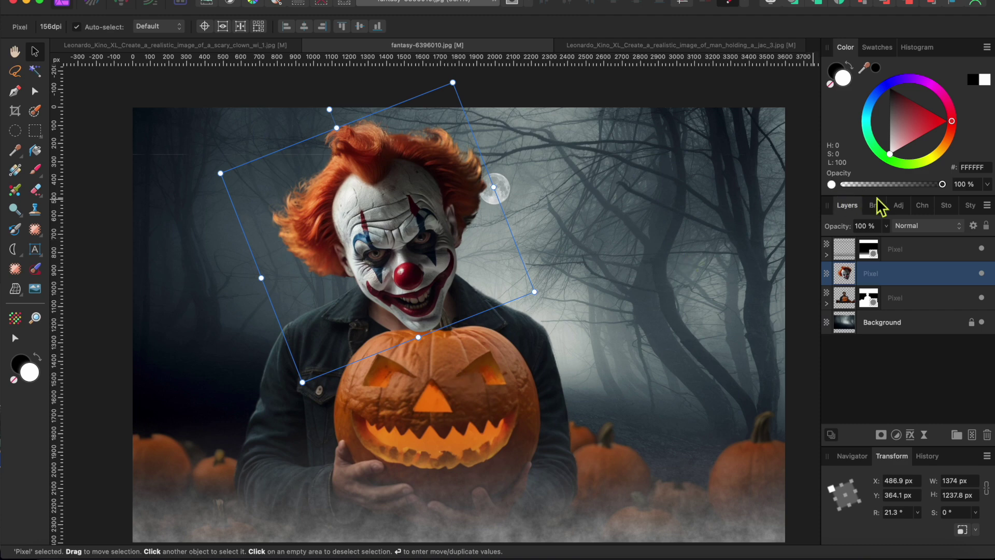
# Hide the clown layer and paint a selection over the pumpkin top on the man layer
pyautogui.click(981, 273)
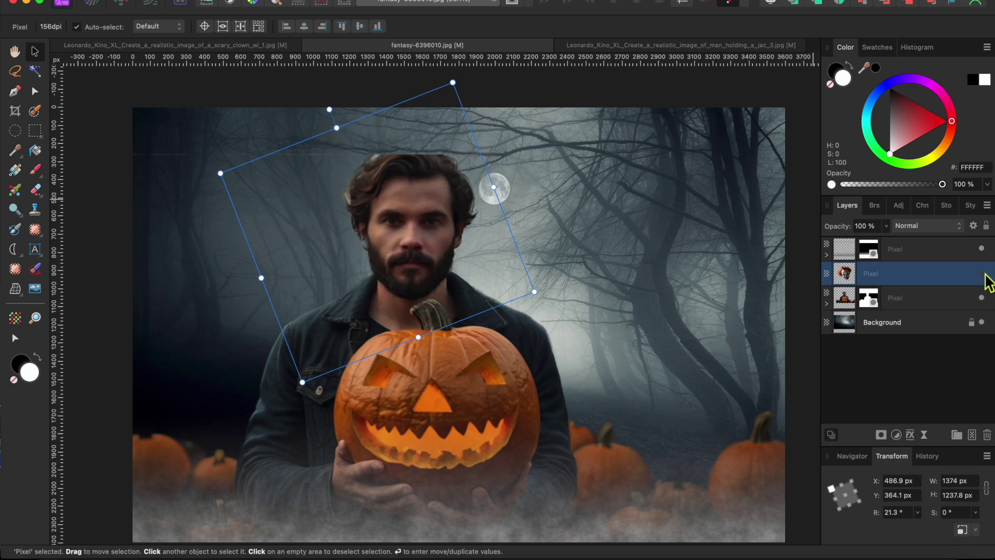
pyautogui.click(35, 111)
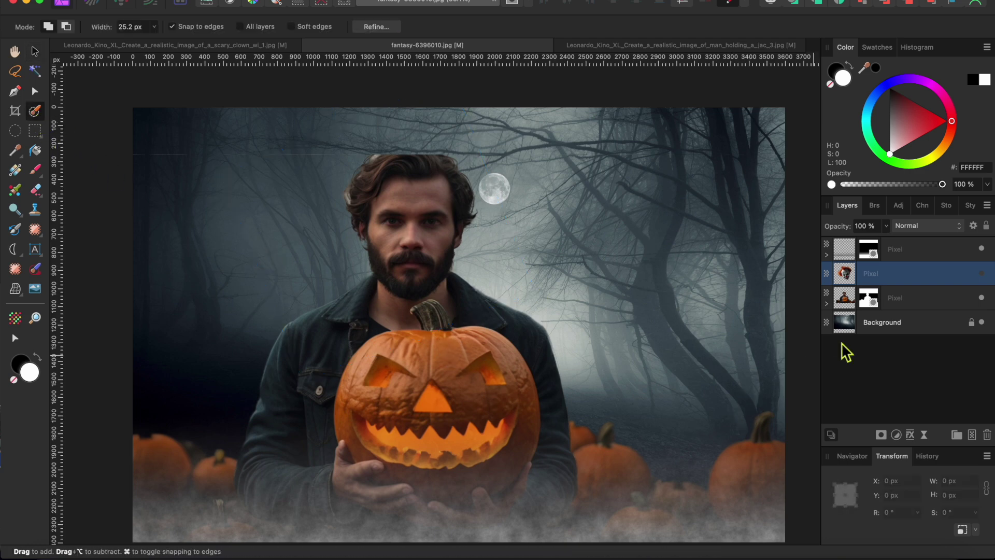
pyautogui.click(897, 298)
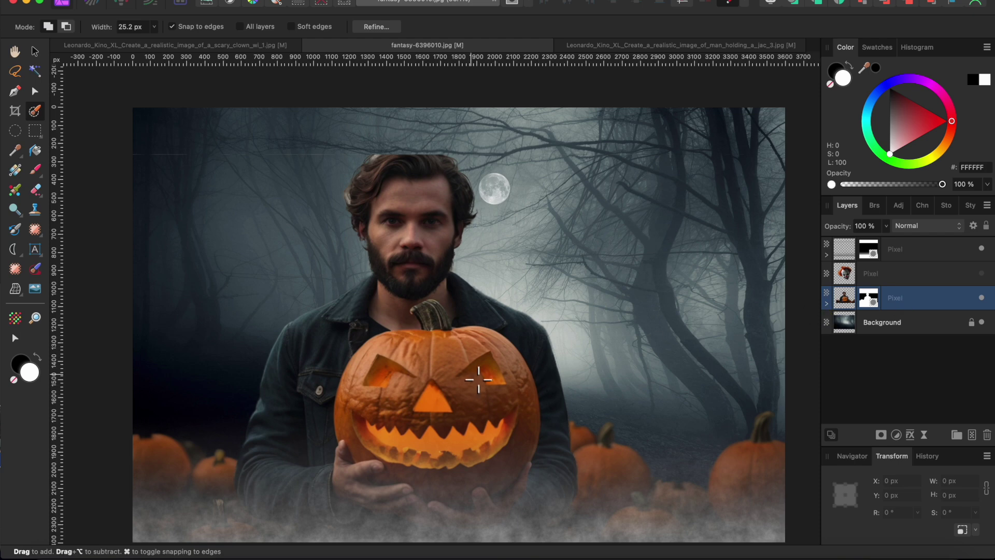
pyautogui.scroll(2, 441, 337)
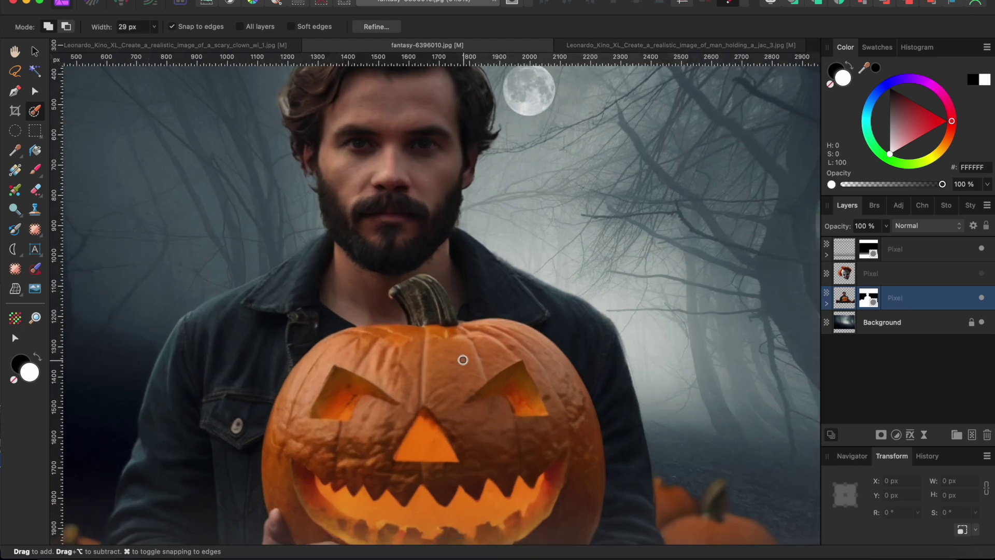
pyautogui.press(']')
pyautogui.press(']')
pyautogui.press(']')
pyautogui.press(']')
pyautogui.press(']')
pyautogui.moveTo(333, 362)
pyautogui.mouseDown()
pyautogui.moveTo(415, 361)
pyautogui.moveTo(432, 329)
pyautogui.moveTo(415, 306)
pyautogui.moveTo(431, 301)
pyautogui.moveTo(447, 338)
pyautogui.moveTo(512, 355)
pyautogui.moveTo(528, 380)
pyautogui.mouseUp()
# Refine the edge beside the stem, copy it to a new layer, and move it above the clown layer
pyautogui.scroll(4, 404, 362)
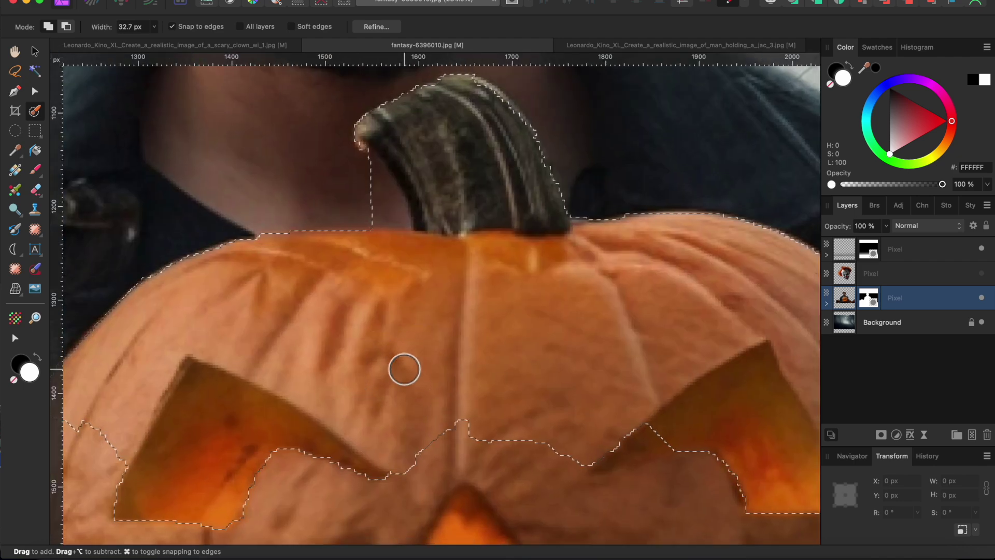
pyautogui.press('[')
pyautogui.press('[')
pyautogui.moveTo(378, 173)
pyautogui.mouseDown()
pyautogui.moveTo(390, 197)
pyautogui.moveTo(356, 168)
pyautogui.moveTo(386, 202)
pyautogui.mouseUp()
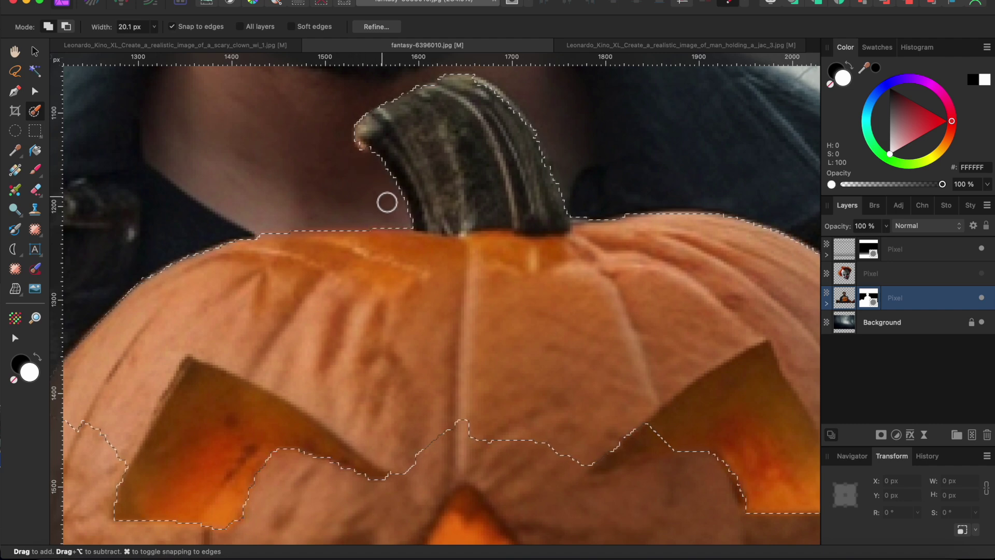
pyautogui.scroll(-4, 387, 202)
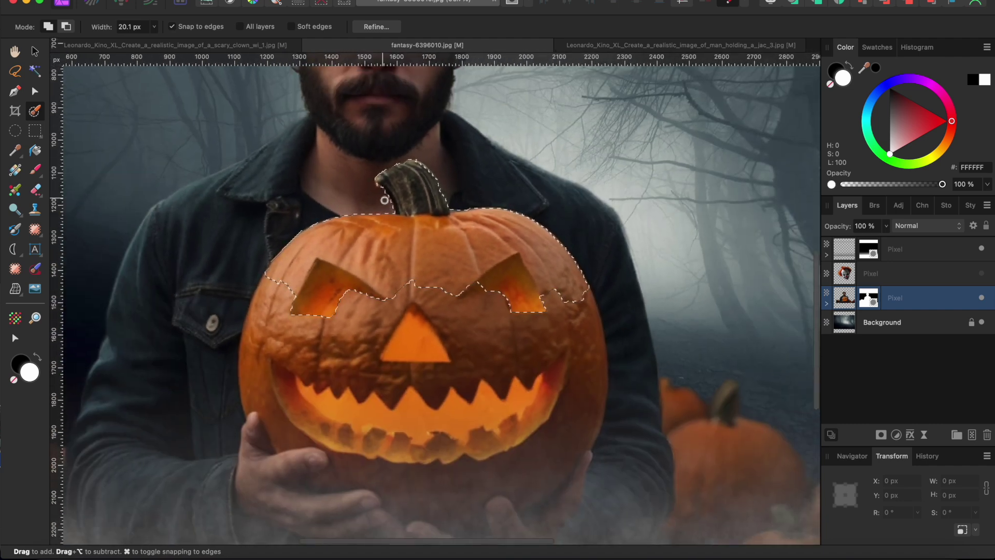
pyautogui.scroll(2, 384, 200)
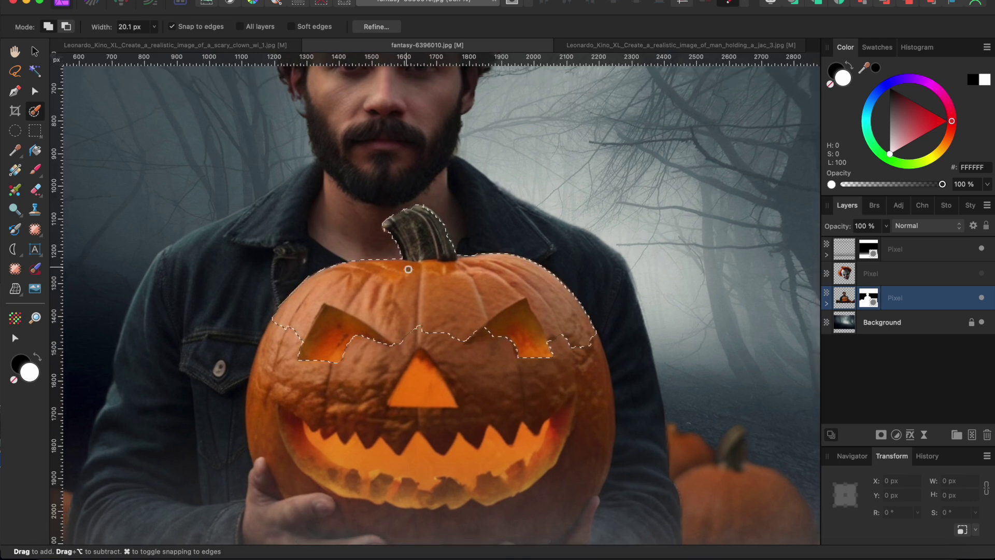
pyautogui.press('super+j')
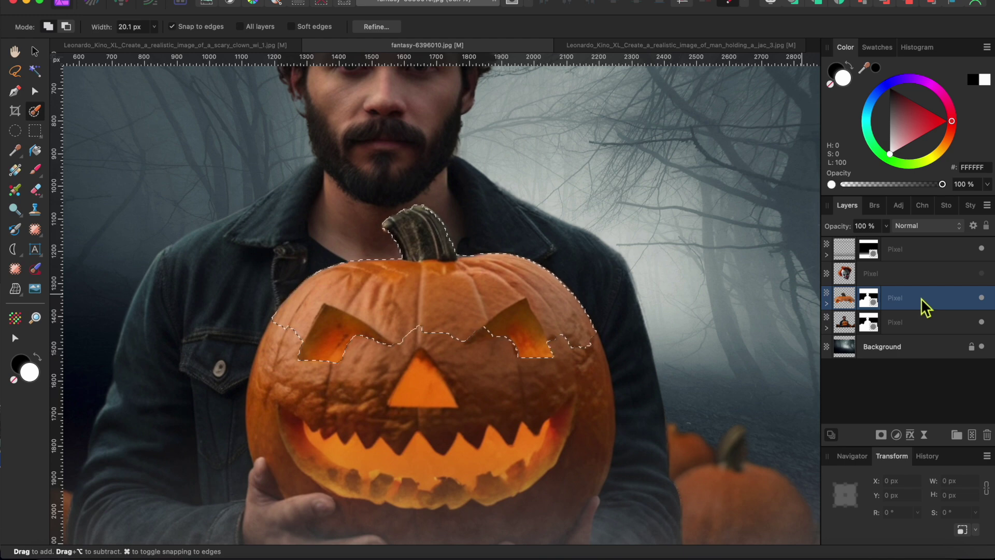
pyautogui.moveTo(911, 295); pyautogui.dragTo(885, 275)
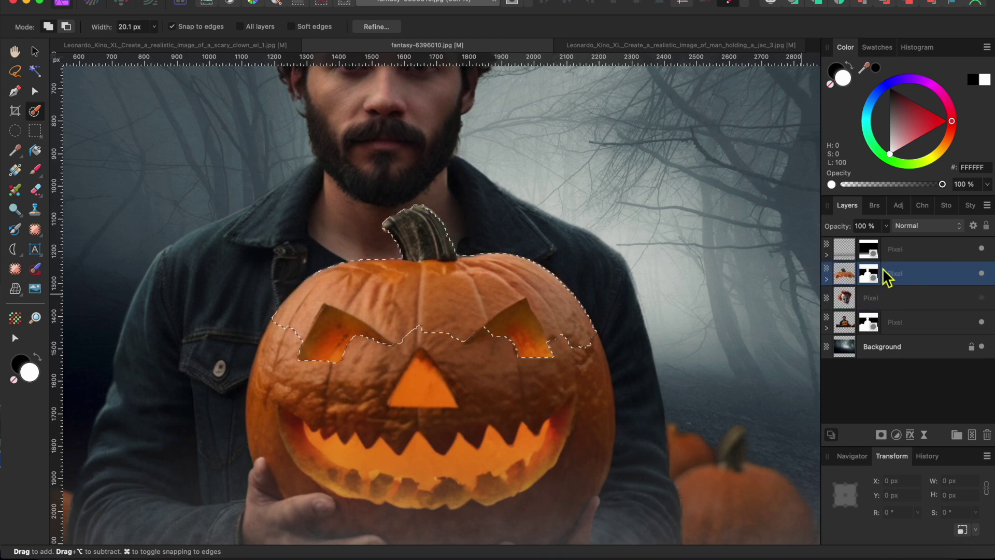
# Show the clown face layer again and switch to the Move tool
pyautogui.click(981, 298)
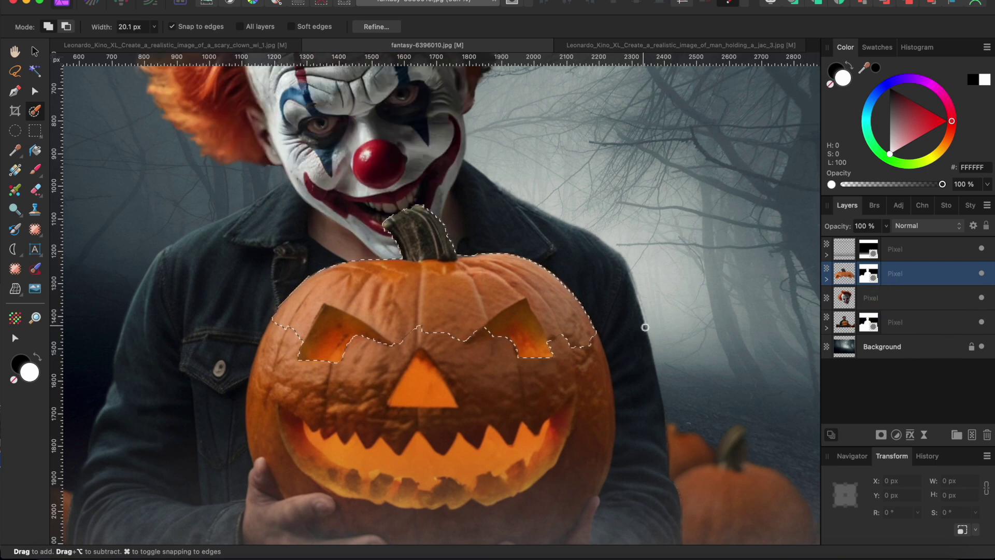
pyautogui.scroll(3, 645, 327)
pyautogui.scroll(3, 645, 327)
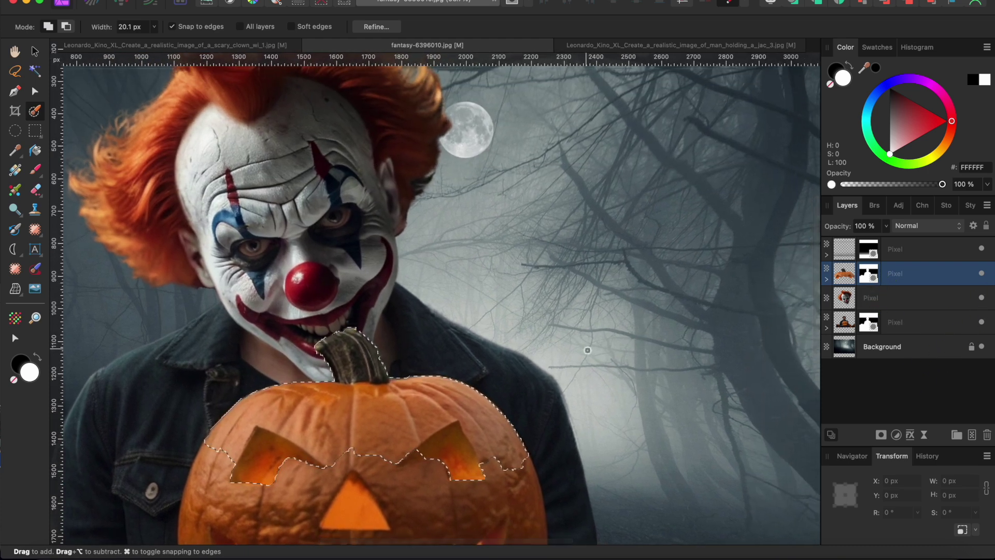
pyautogui.scroll(-3, 525, 317)
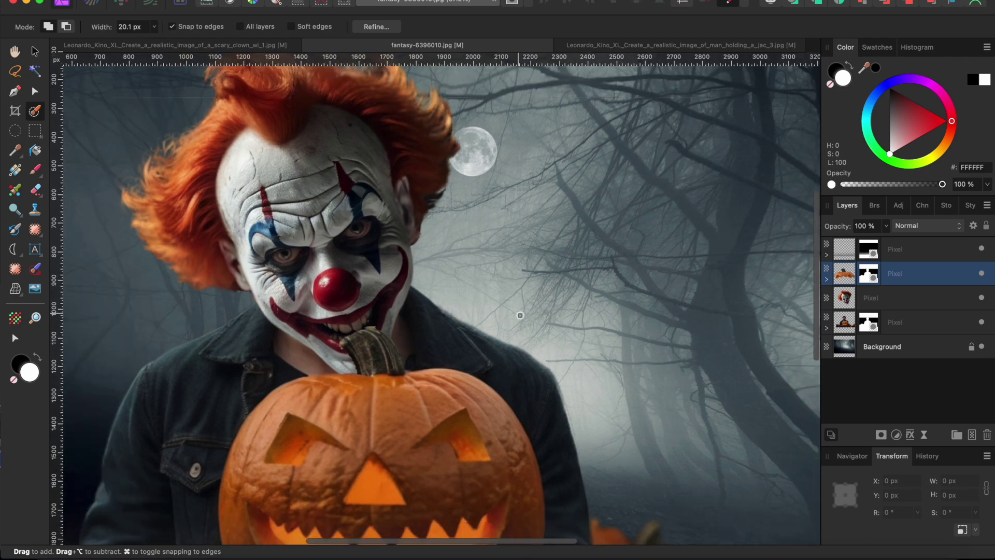
pyautogui.scroll(-3, 524, 319)
pyautogui.scroll(-1, 525, 318)
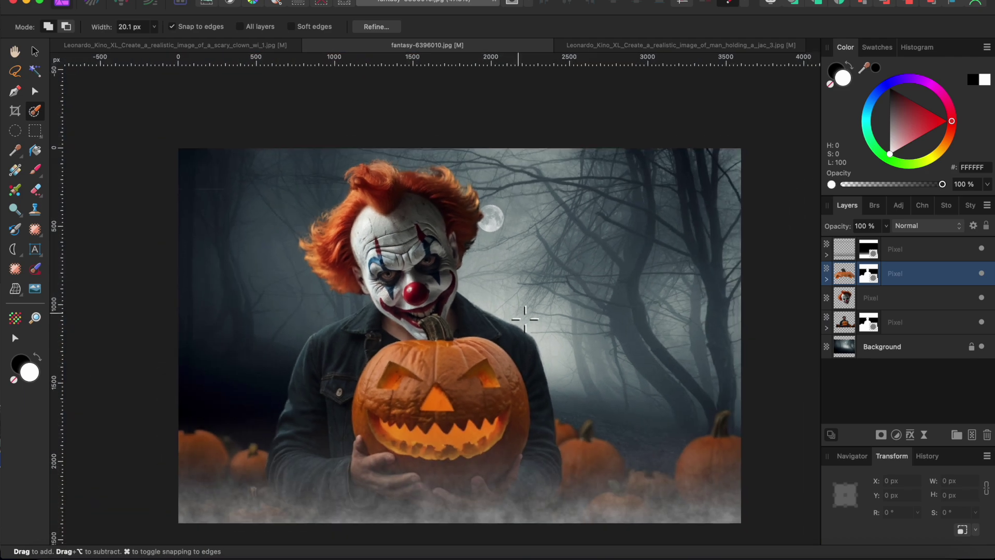
pyautogui.click(34, 52)
pyautogui.click(441, 247)
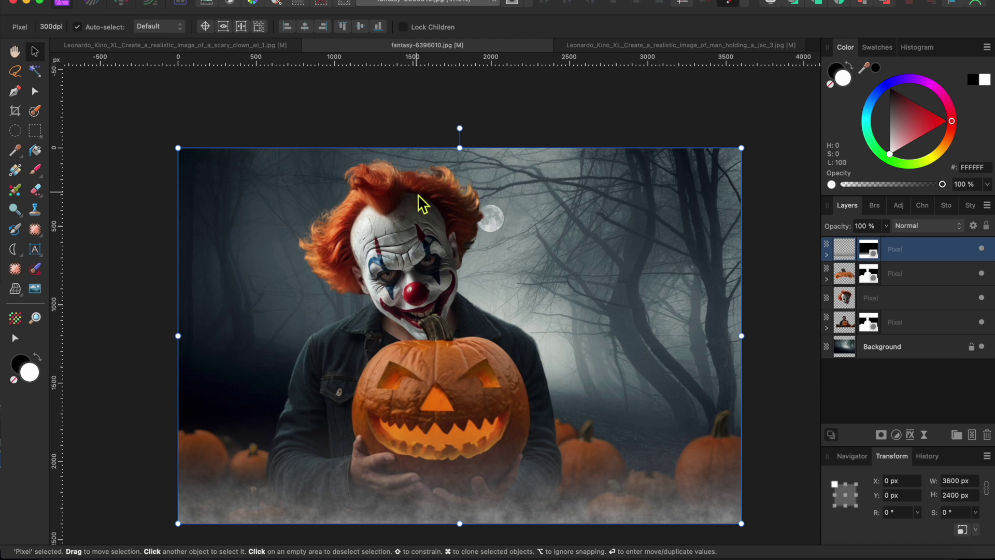
# Reduce the clown head's tilt to 16.7° and nudge it up slightly
pyautogui.click(905, 297)
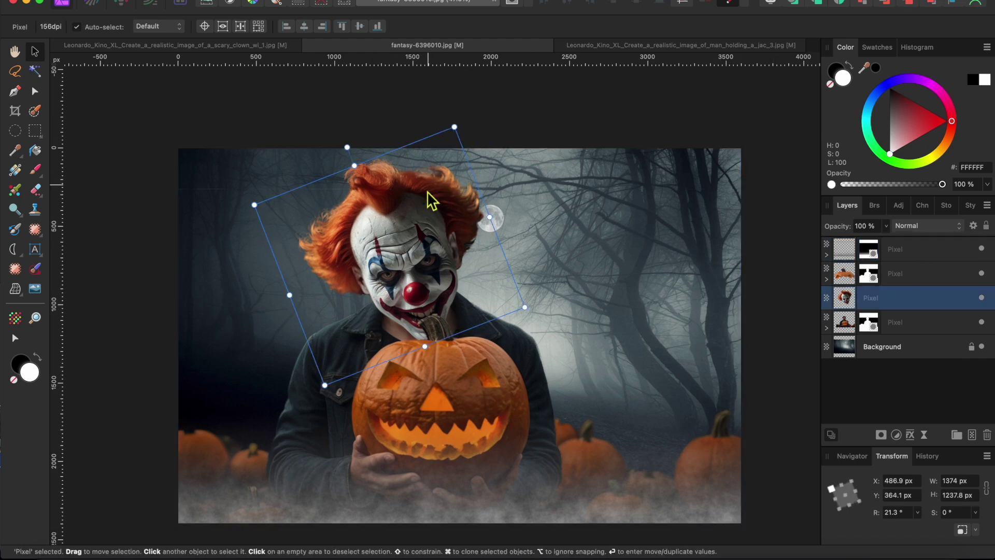
pyautogui.moveTo(355, 148); pyautogui.dragTo(363, 149)
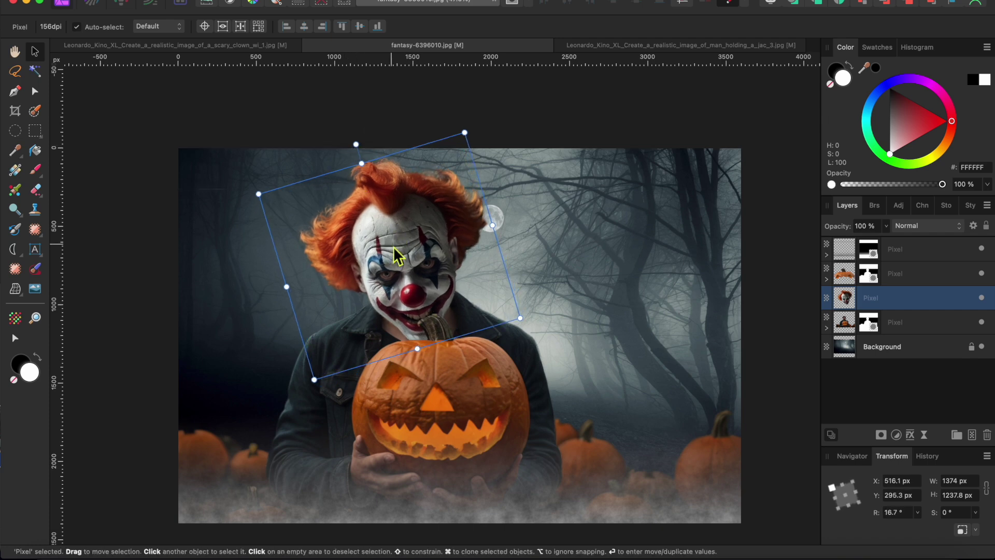
pyautogui.moveTo(404, 270); pyautogui.dragTo(412, 281)
pyautogui.click(422, 124)
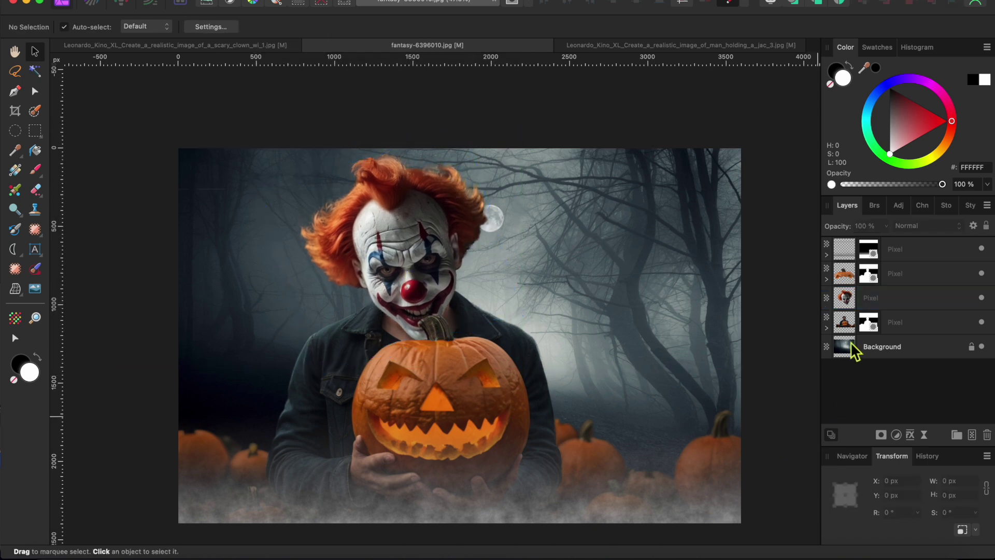
# Add a Brightness/Contrast adjustment at -36% brightness, nested into the clown face layer
pyautogui.click(898, 296)
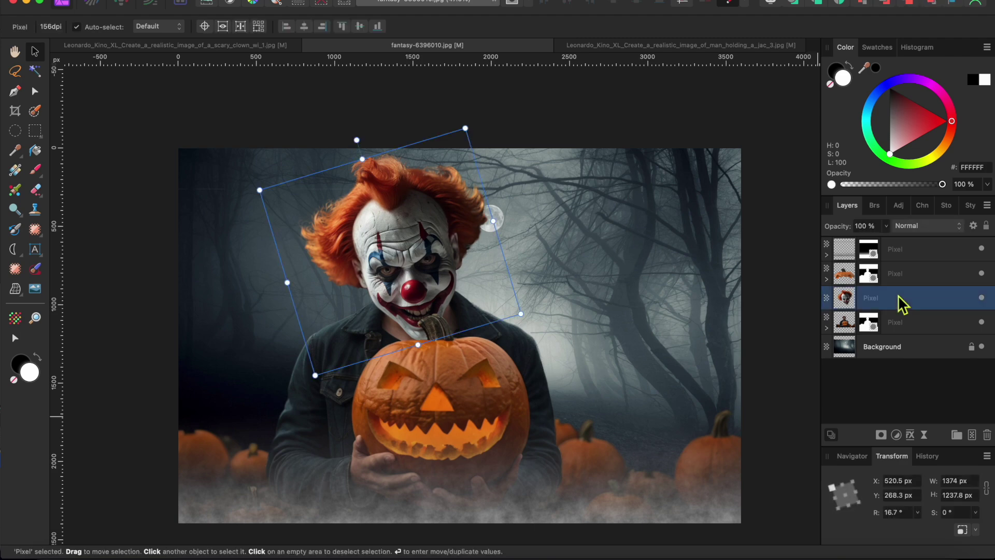
pyautogui.click(896, 435)
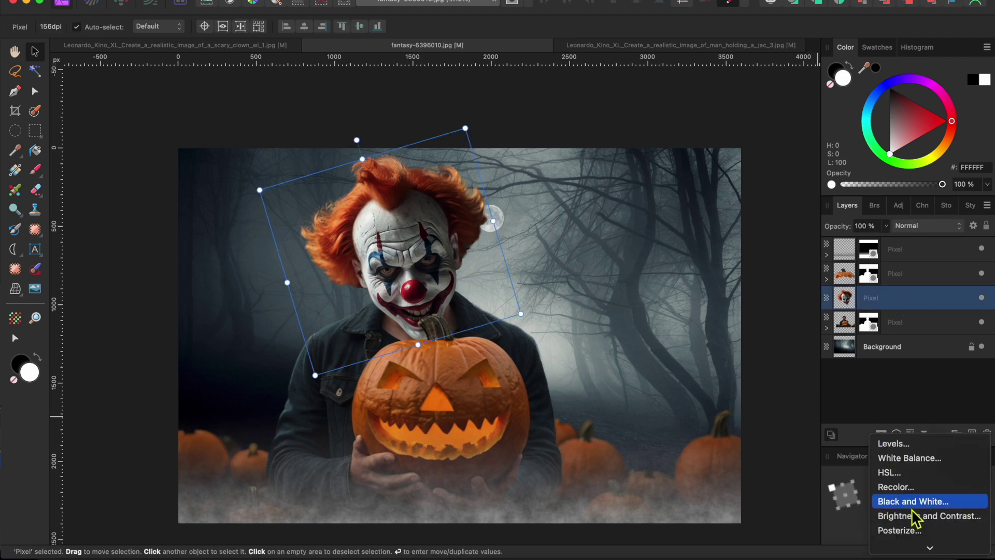
pyautogui.click(886, 515)
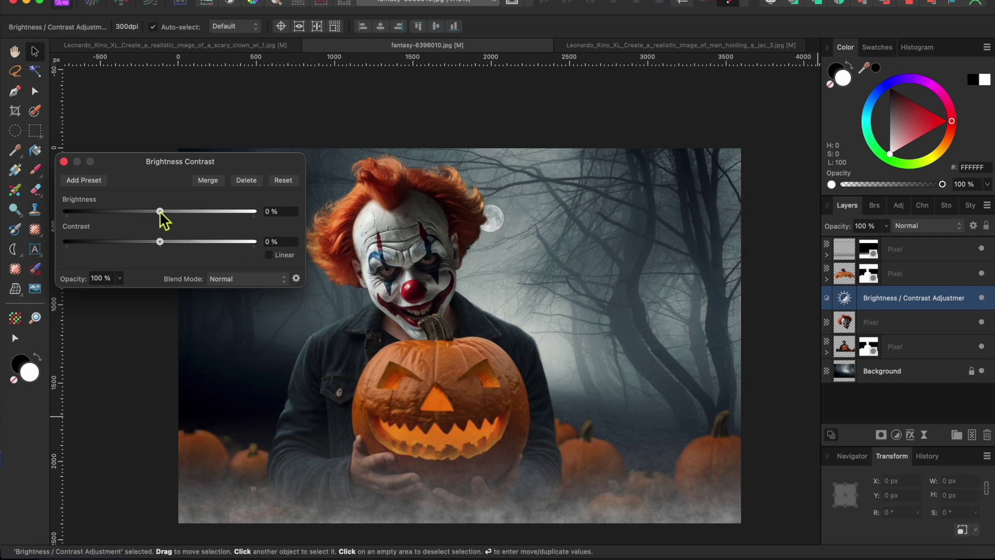
pyautogui.moveTo(160, 211); pyautogui.dragTo(126, 211)
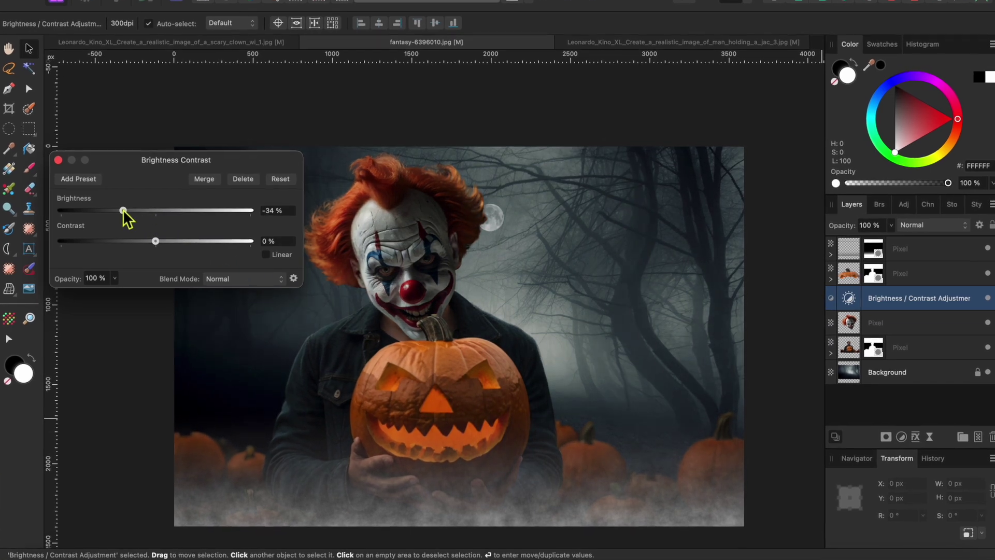
pyautogui.moveTo(933, 299); pyautogui.dragTo(926, 331)
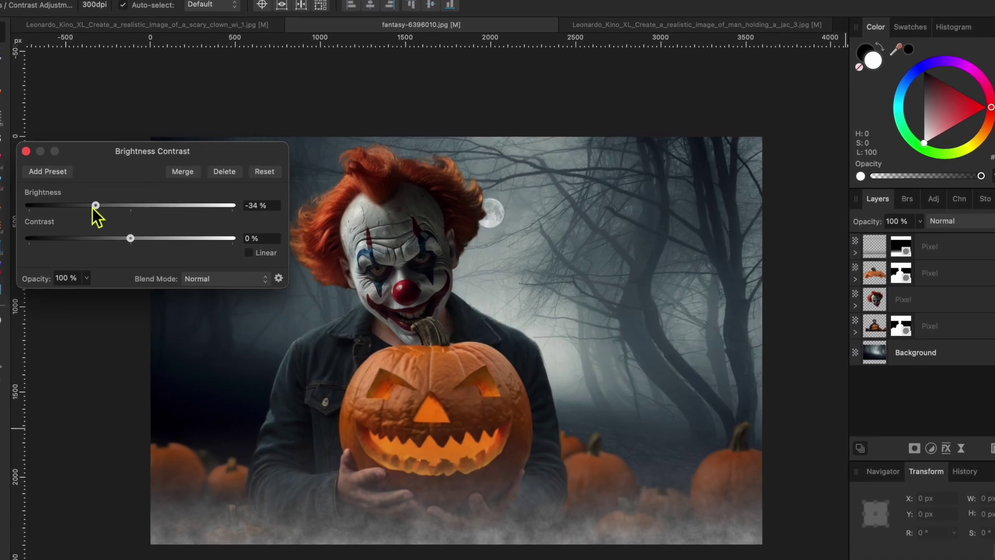
pyautogui.moveTo(104, 212); pyautogui.dragTo(101, 211)
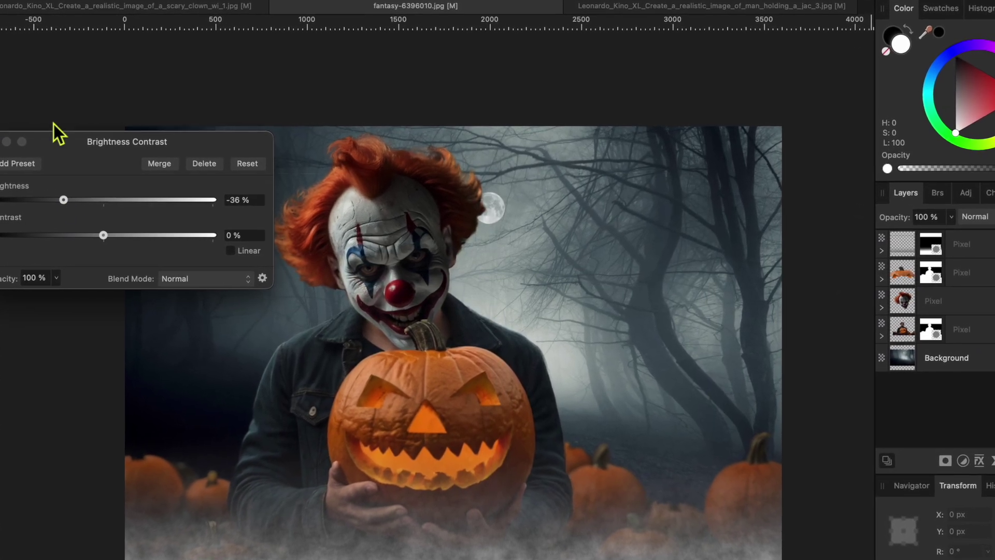